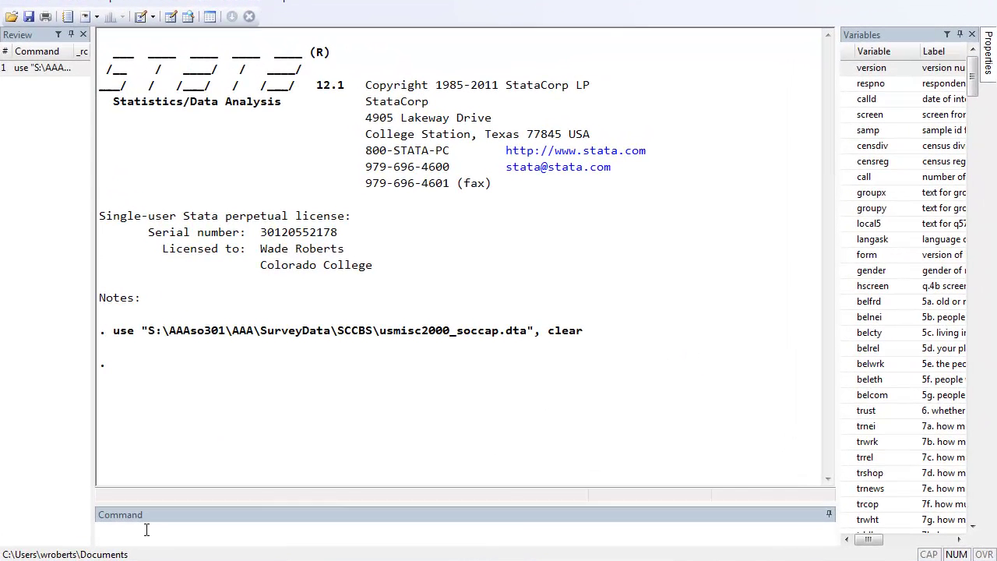
Open the Variables Manager and filter the variable list by "trust"
click(182, 504)
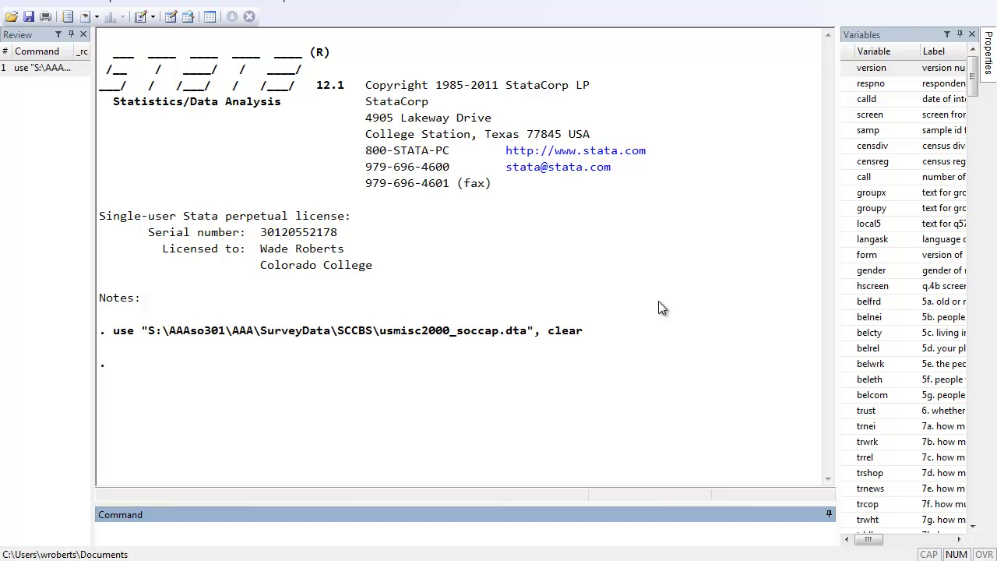
click(211, 17)
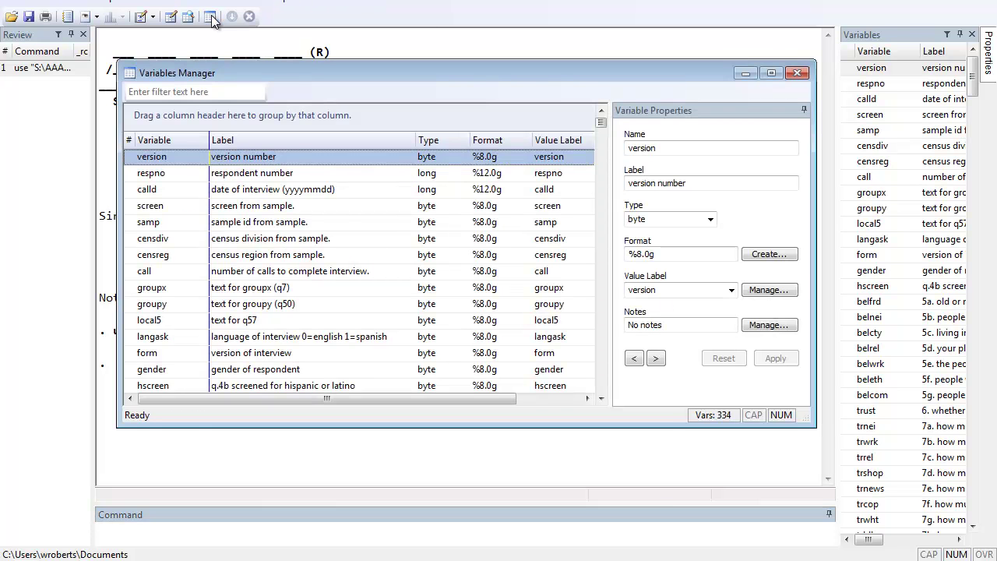
click(218, 94)
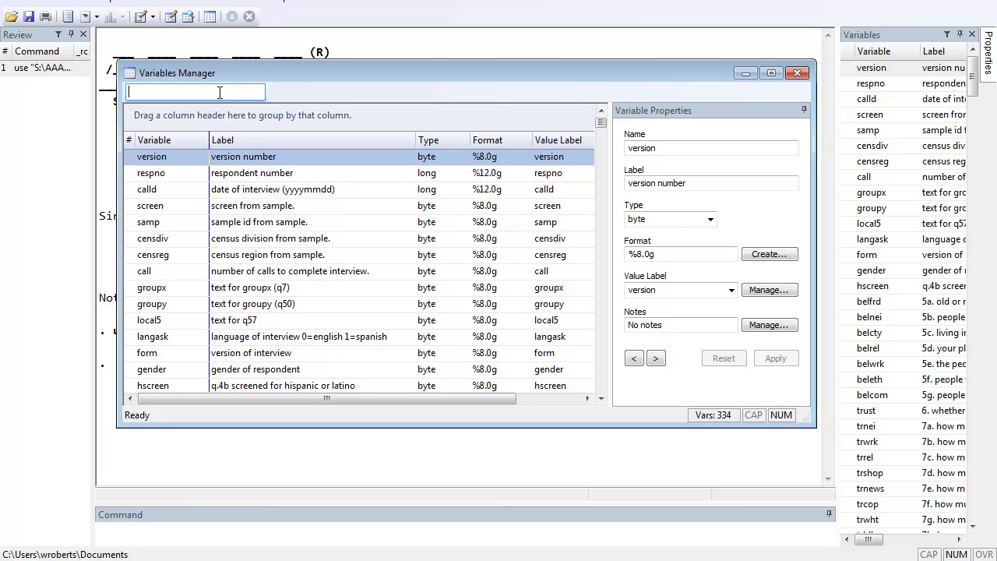
text(trust)
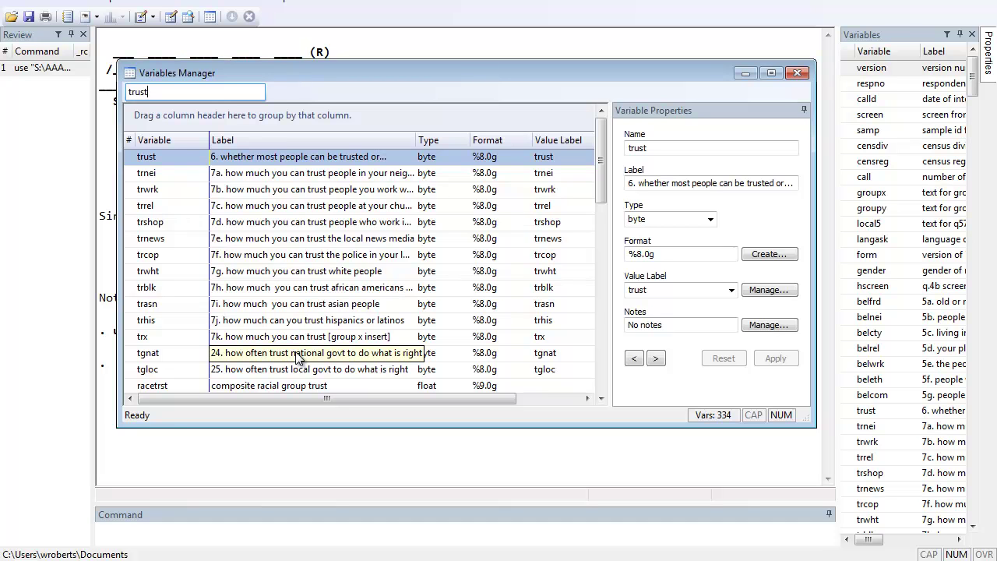
Copy the varlist of trust, trnei, trwrk, trrel, trshop, trcop and tgnat, and close the Variables Manager
key(Tab)
key(shift+Down)
key(shift+Down)
key(shift+Down)
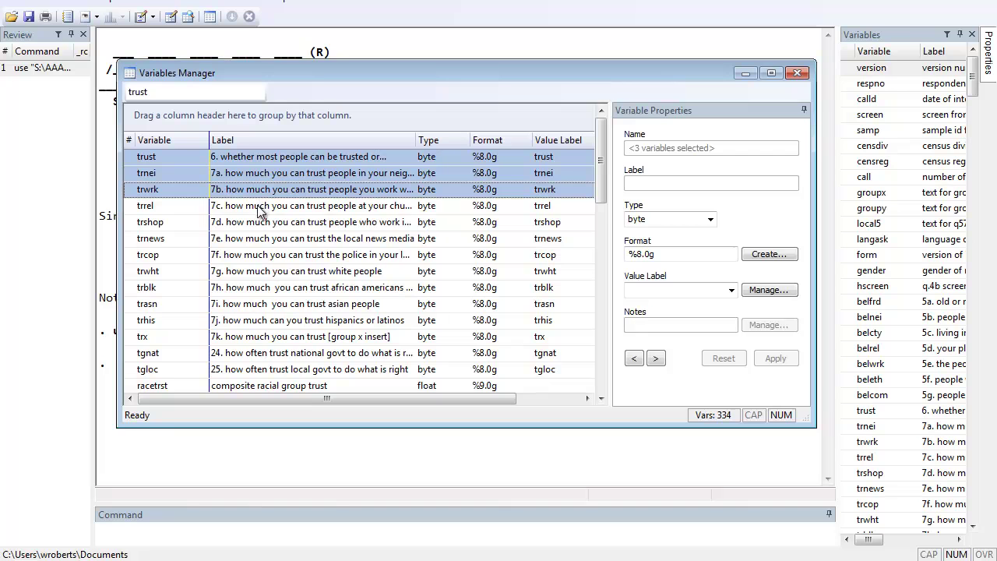
ctrl+click(254, 224)
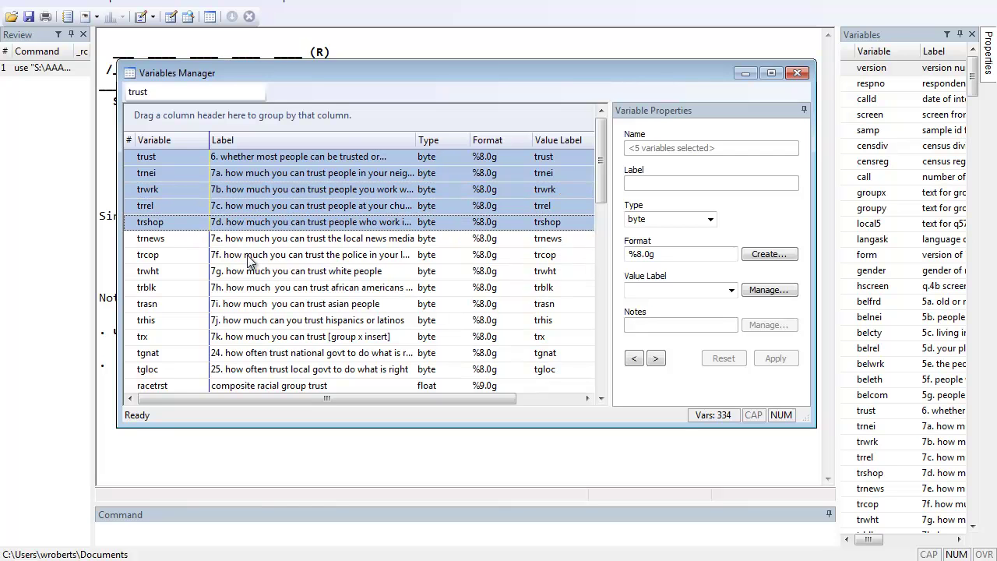
ctrl+click(250, 257)
ctrl+click(244, 355)
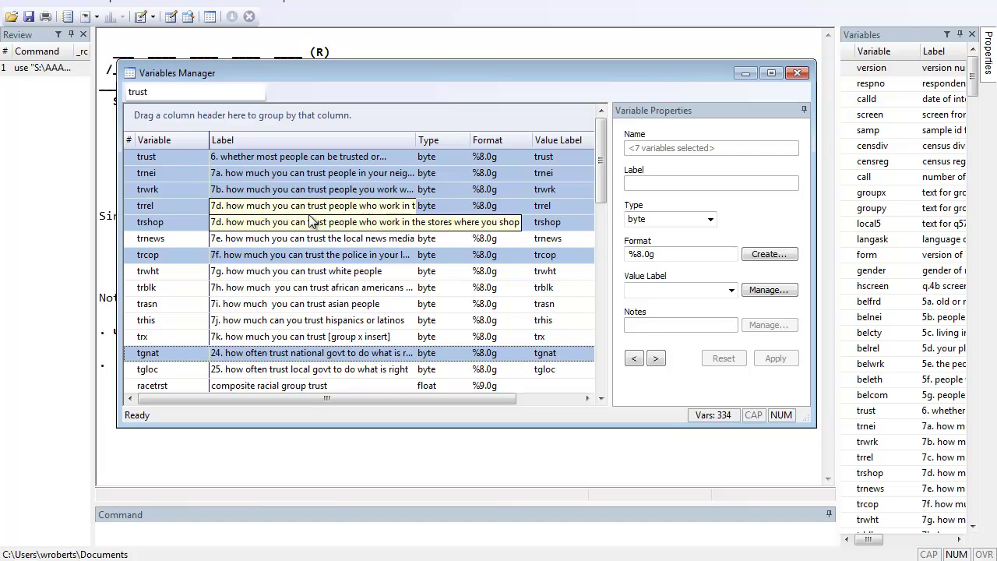
right_click(329, 196)
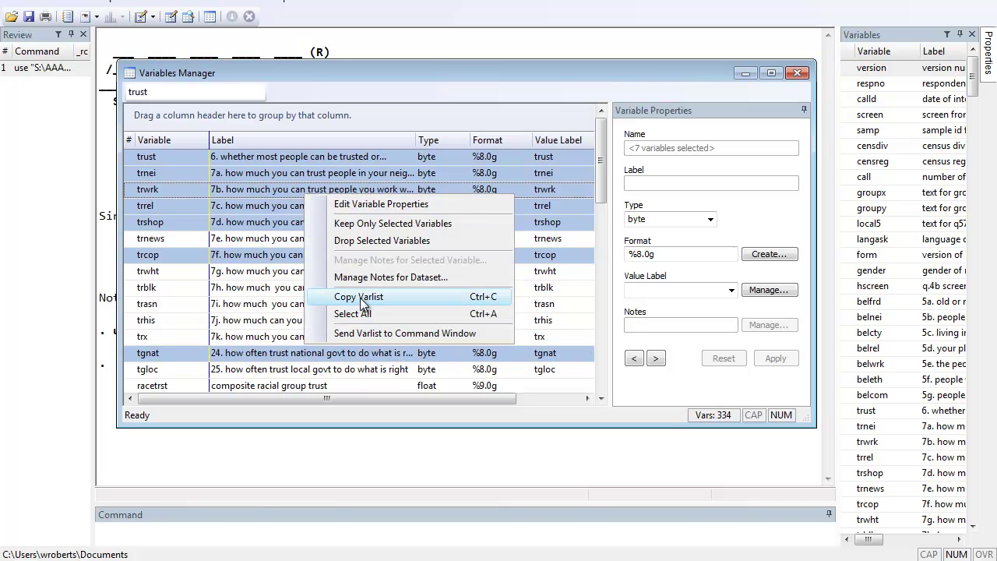
click(359, 296)
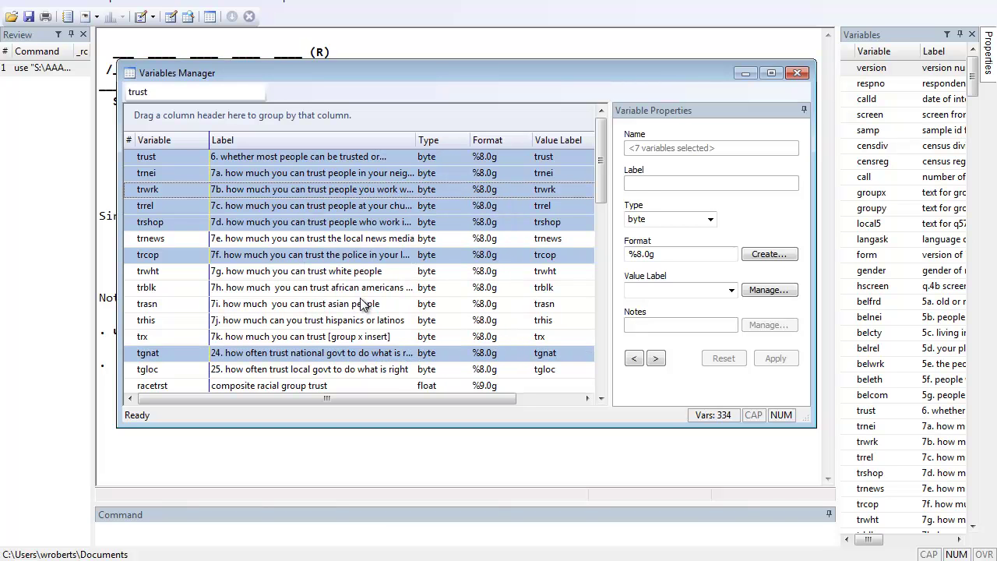
click(796, 74)
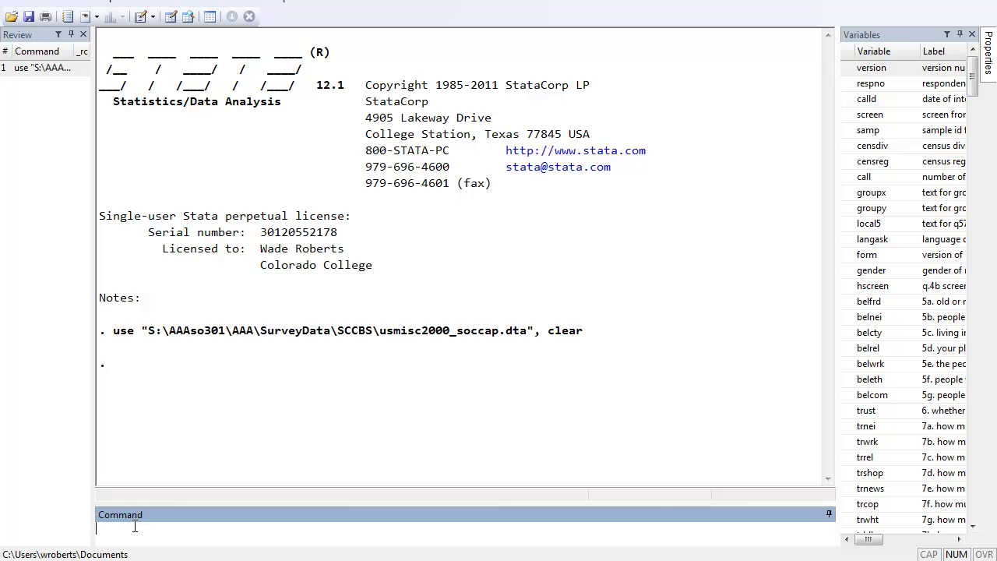
Run codebook on the copied trust variables and page through the complete output to check their coding
text(codebook)
right_click(153, 529)
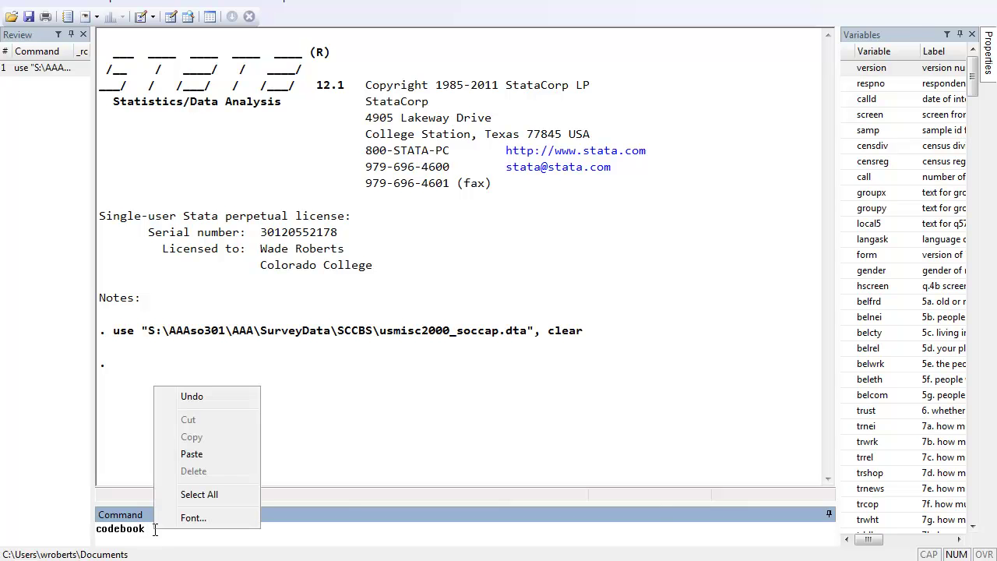
click(196, 451)
key(Return)
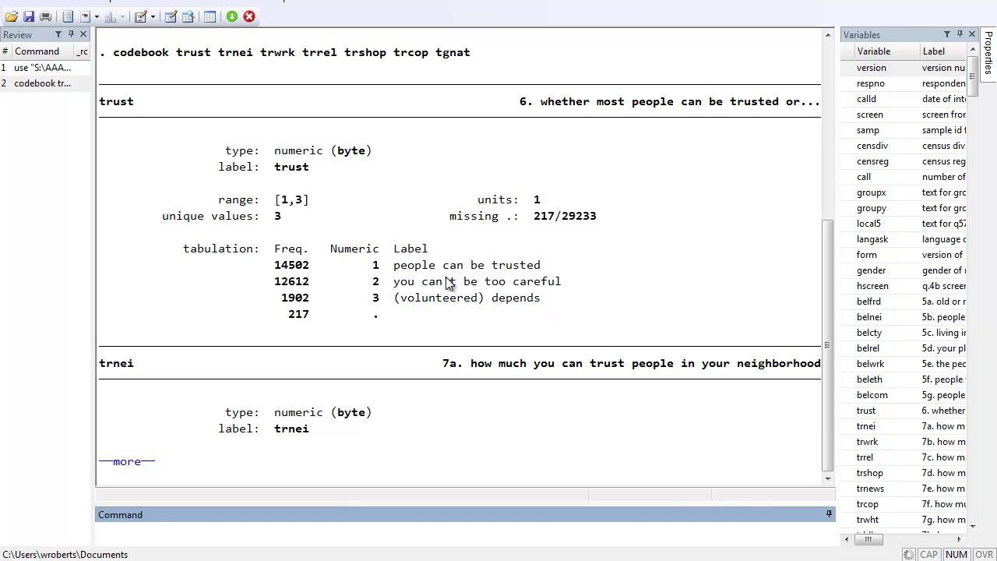
click(121, 464)
drag(831, 341, 834, 321)
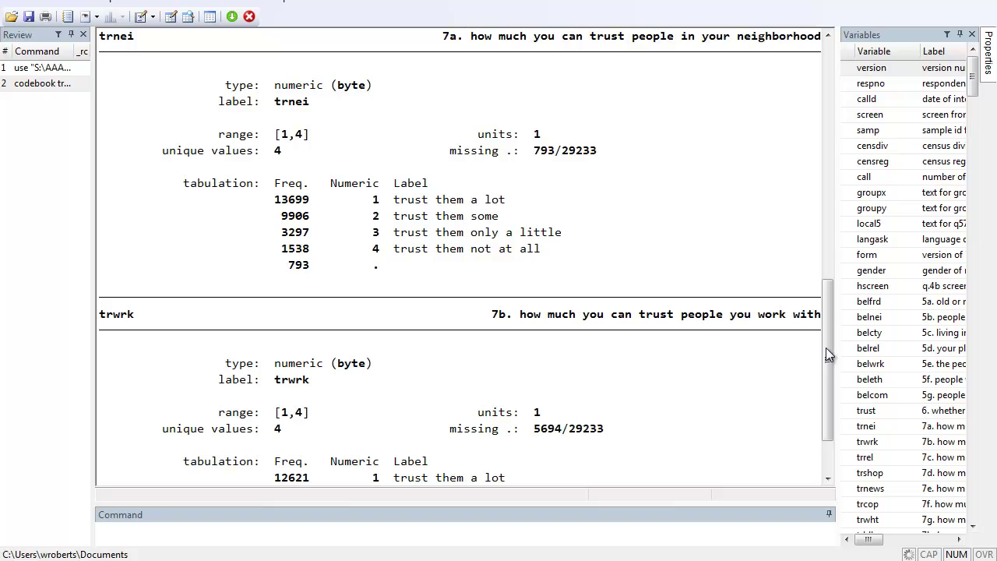
drag(825, 347, 823, 383)
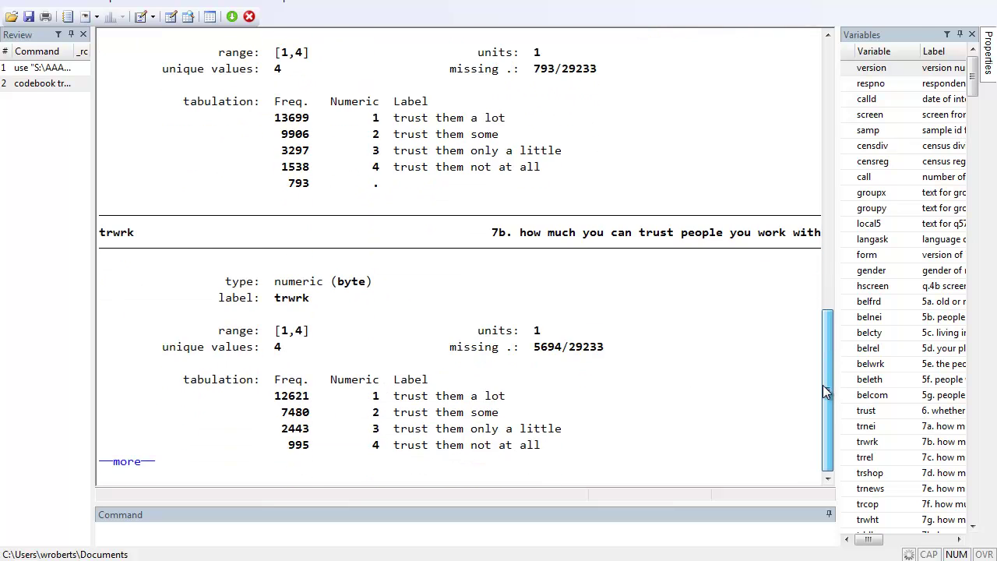
click(129, 462)
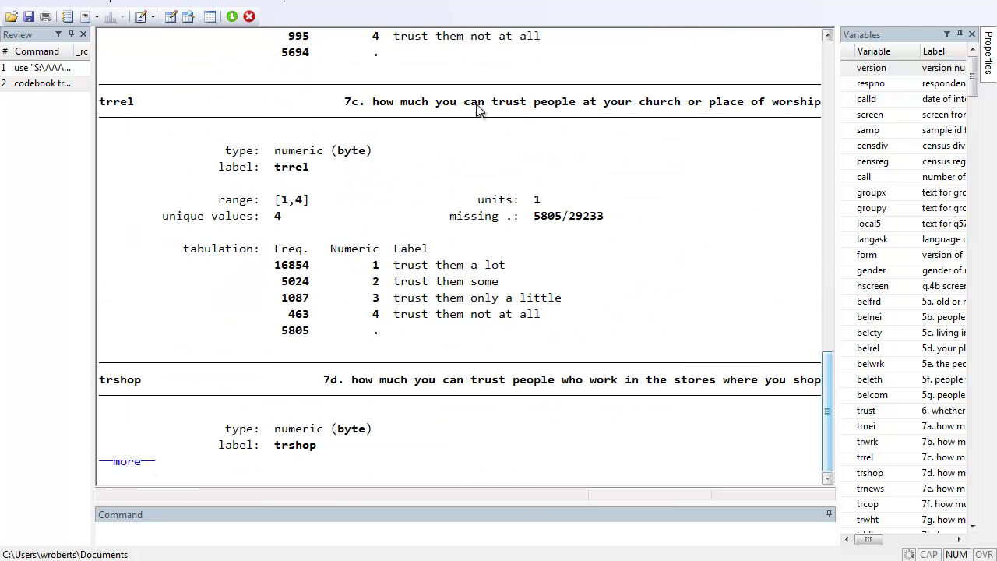
click(116, 462)
click(117, 462)
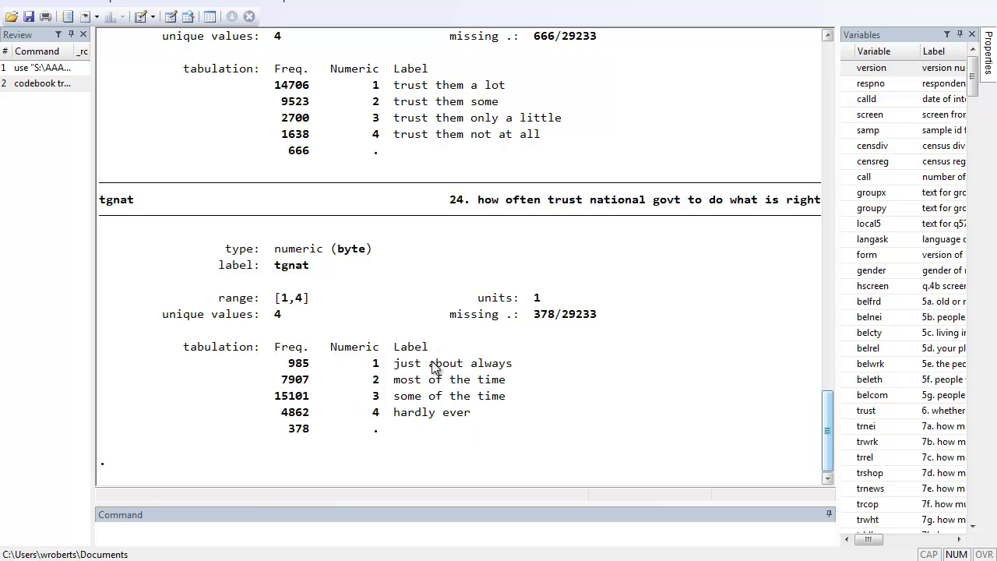
Reverse-code tgnat, trnei, trrel, trshop, trcop and trwrk with the revrs command and check the end of the variable list
click(231, 533)
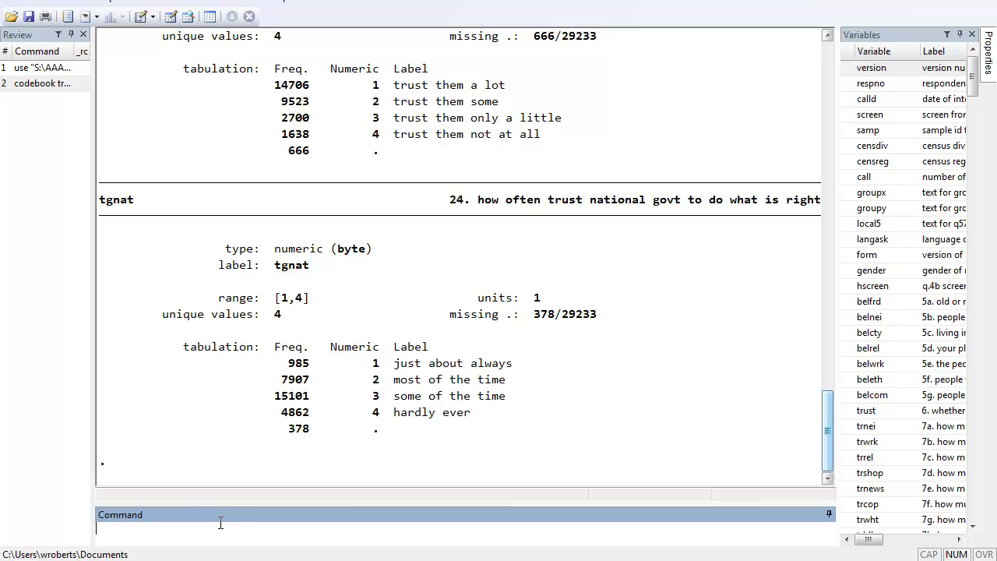
text(revrs tgnat trnei trrel trshop trcop trwrk)
key(Return)
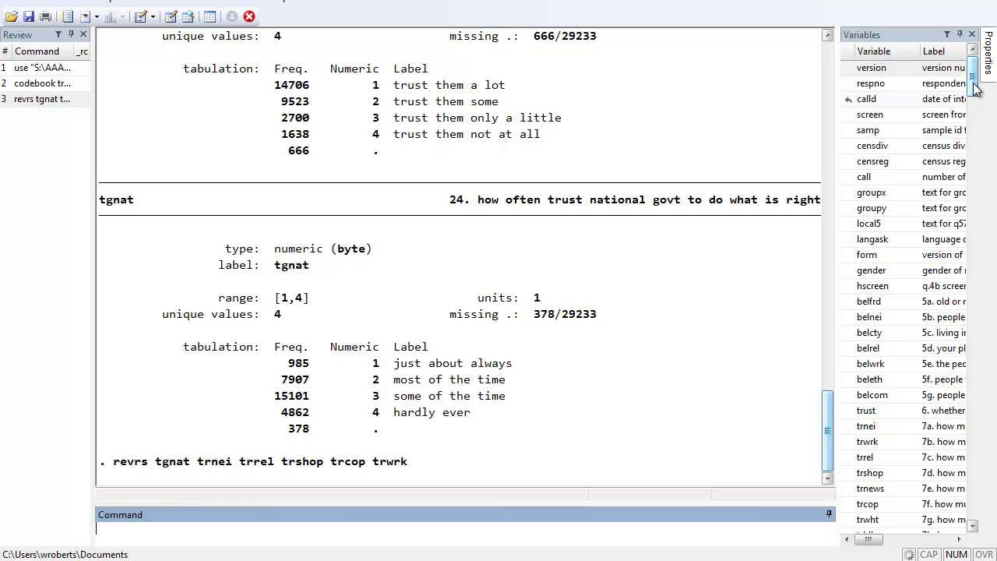
drag(973, 84, 951, 524)
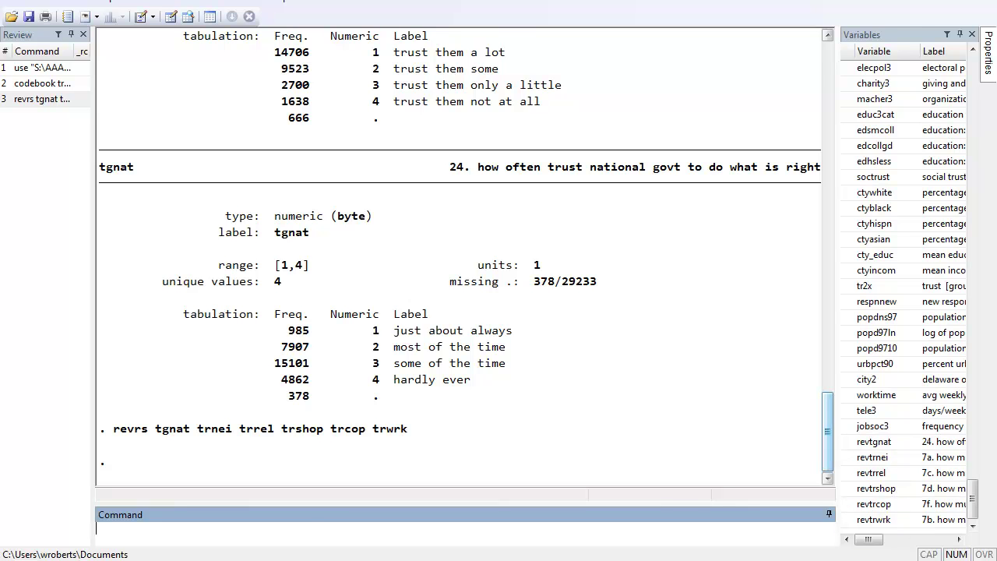
Display the codebook for revtrnei and for trust to compare how their values are coded
click(311, 520)
text(codebook revtrnei)
key(Return)
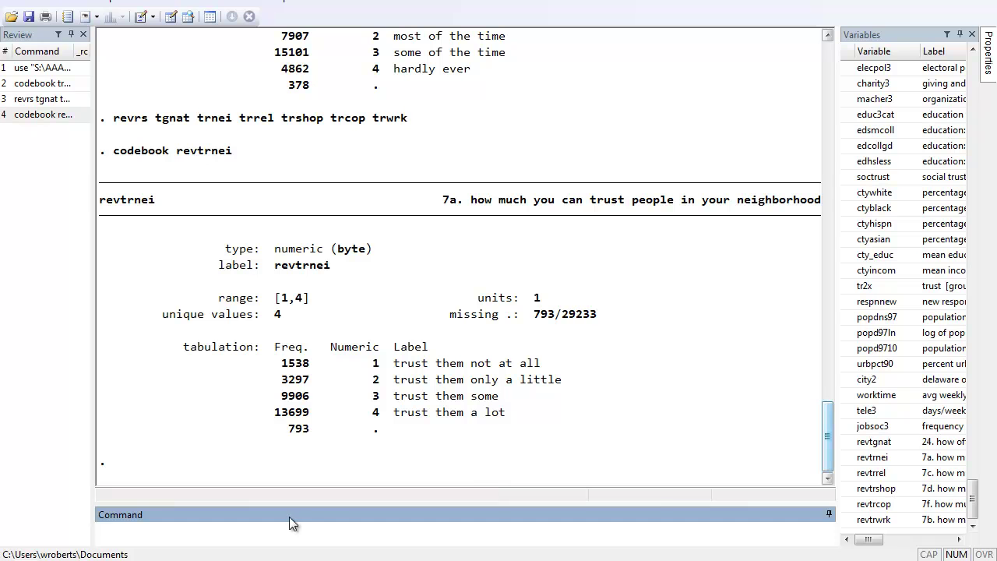
text(odebook trust)
key(Return)
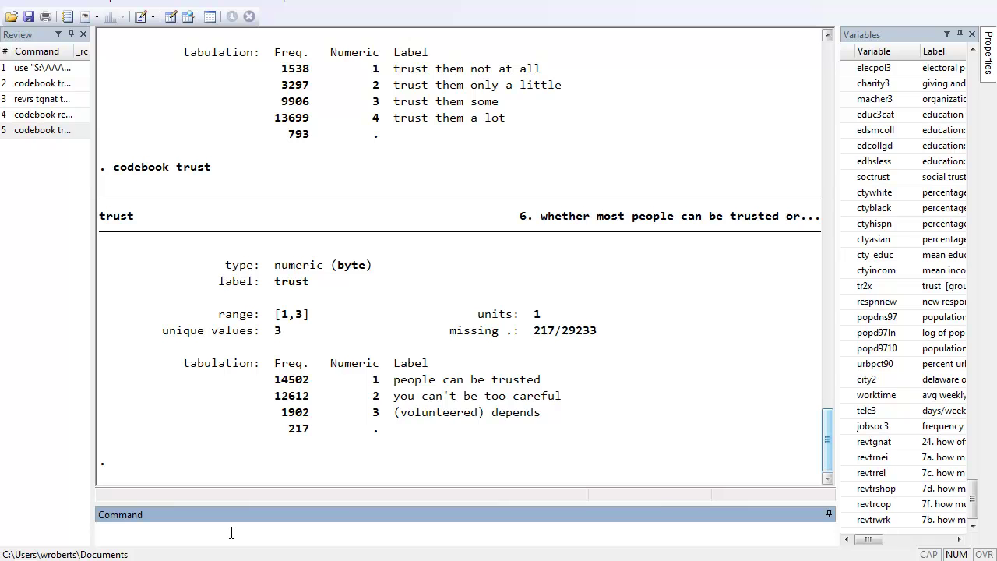
Generate the variable newtrust as missing and set it to 1 where trust equals 2
text(gen newtrust=.)
key(Return)
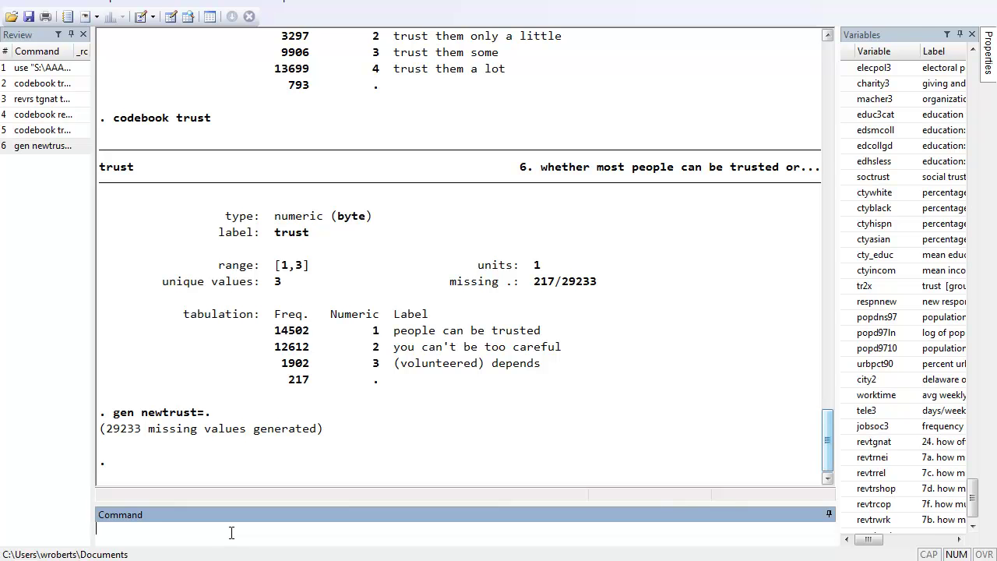
text(replace newtrust=1 if trust==)
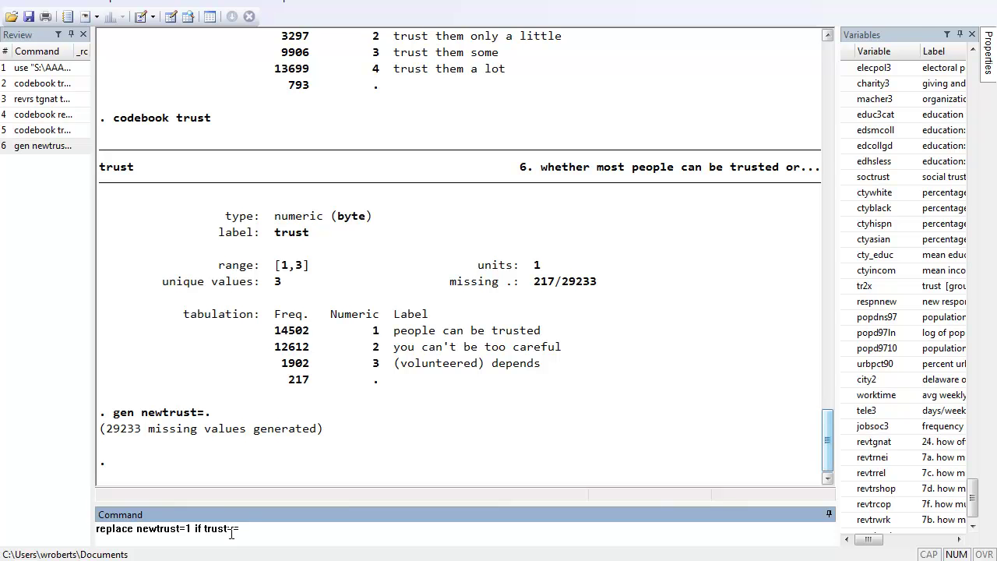
text(2)
key(Return)
Set newtrust to 2 where trust equals 3 and to 3 where trust equals 1, and check its codebook
text(replace new)
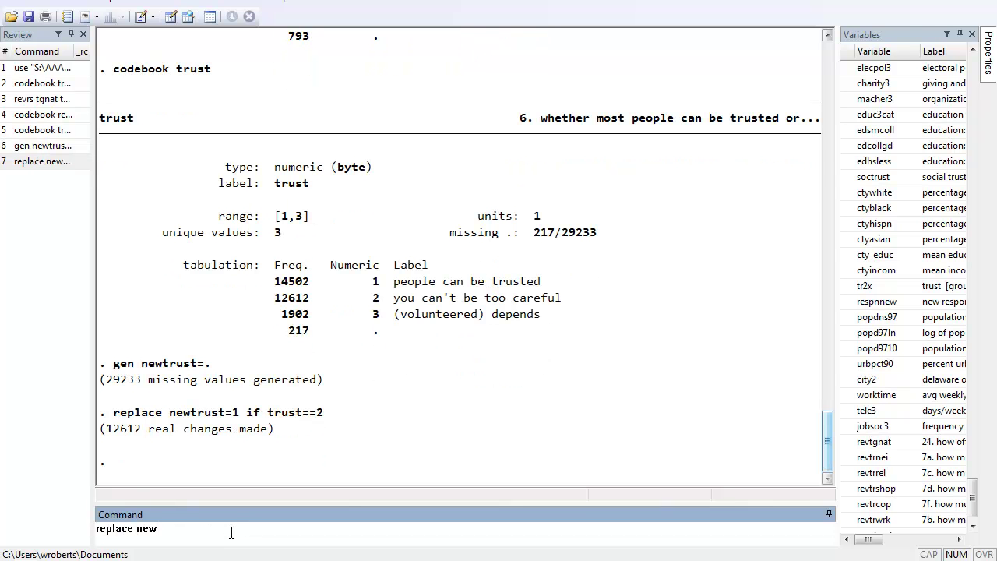
text(trust=2 if trust==3)
key(Return)
text(replace )
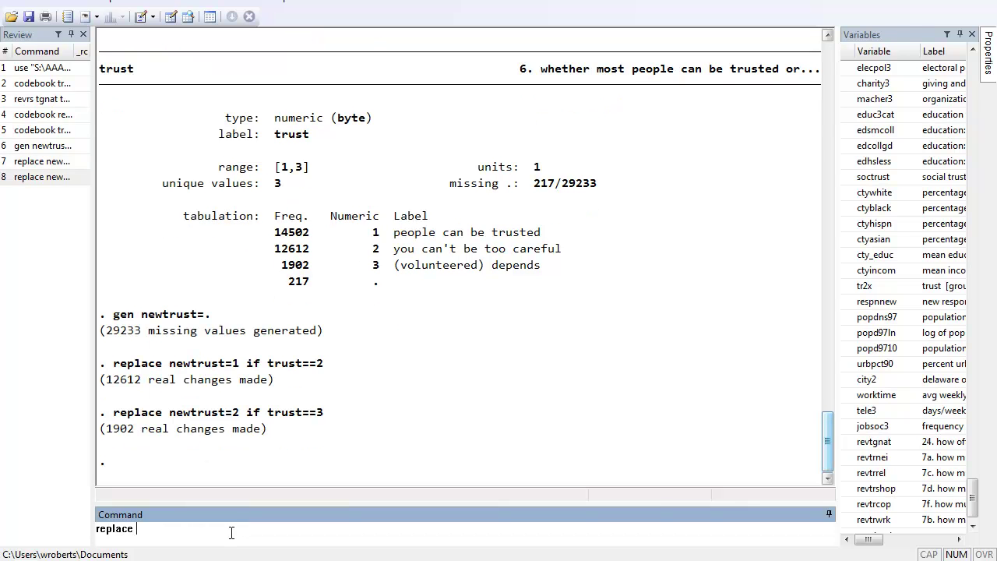
text(newtrust=3 if trust==1)
key(Return)
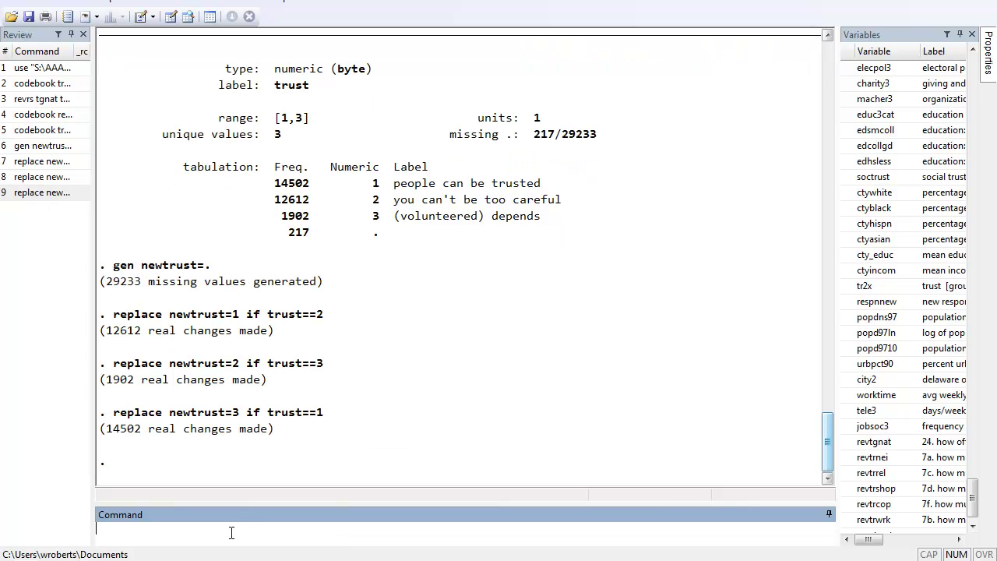
text(codebook newtrust)
key(Return)
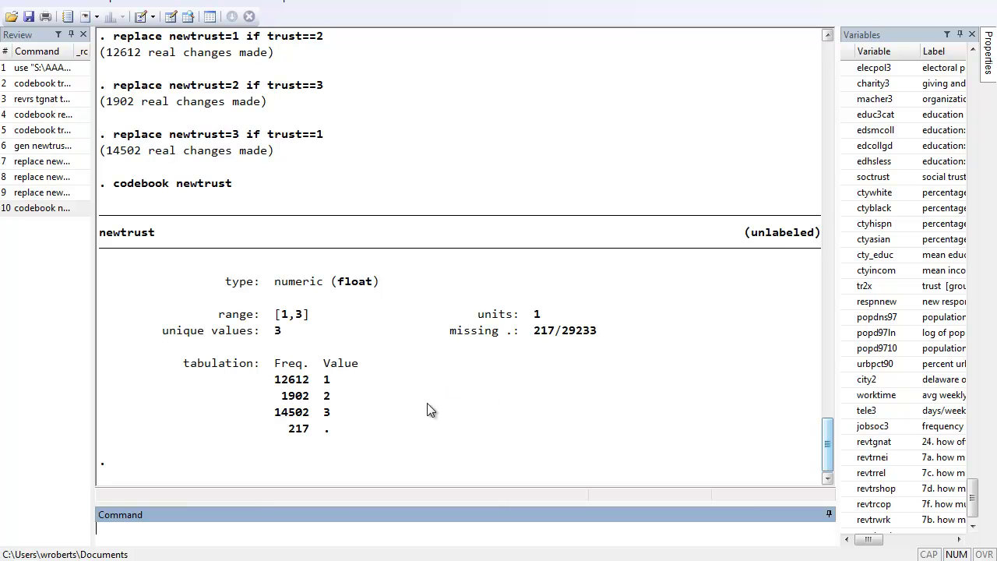
Apply the variable label "Reordering of Trust variable" to newtrust in the Variables Manager
click(210, 17)
drag(600, 122, 599, 385)
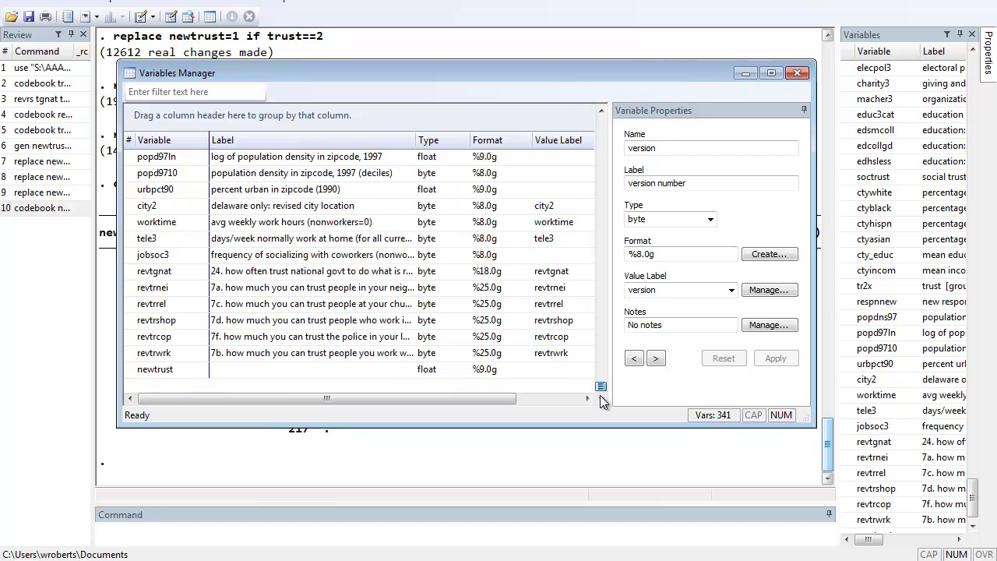
click(161, 373)
click(661, 181)
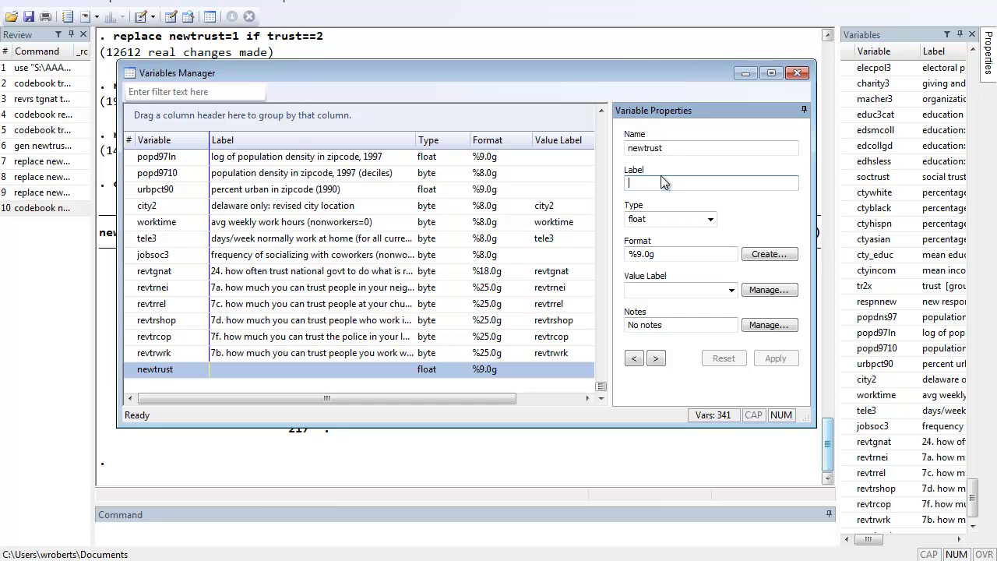
text(Reordering of Trust variable)
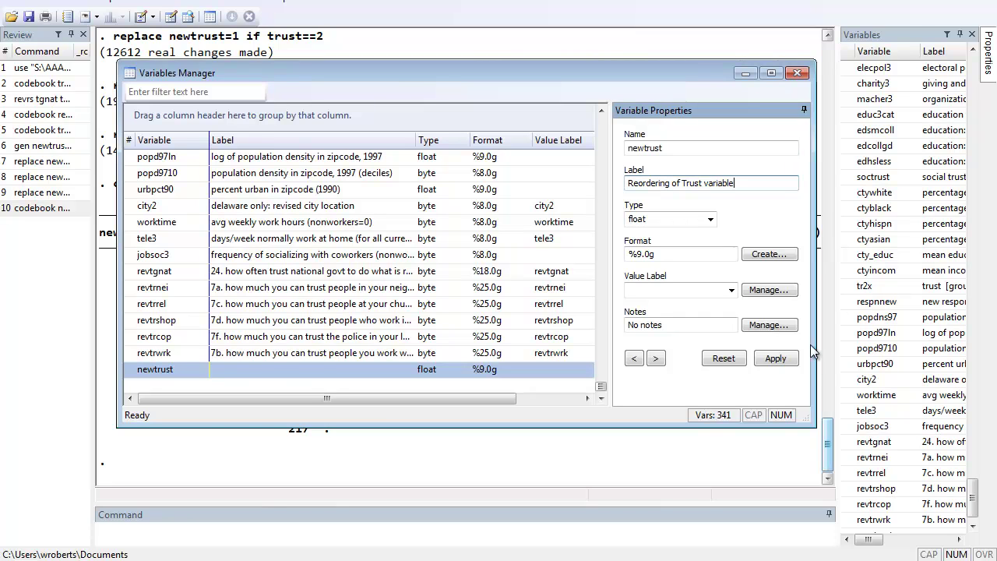
click(776, 359)
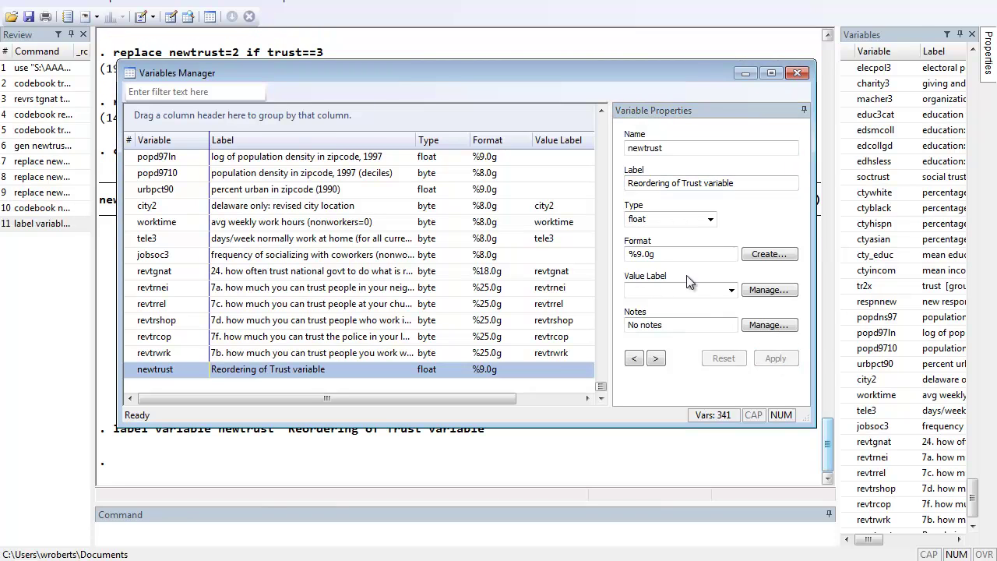
Create a value label named newtrust and define value 1 as "Can't be too careful"
click(768, 291)
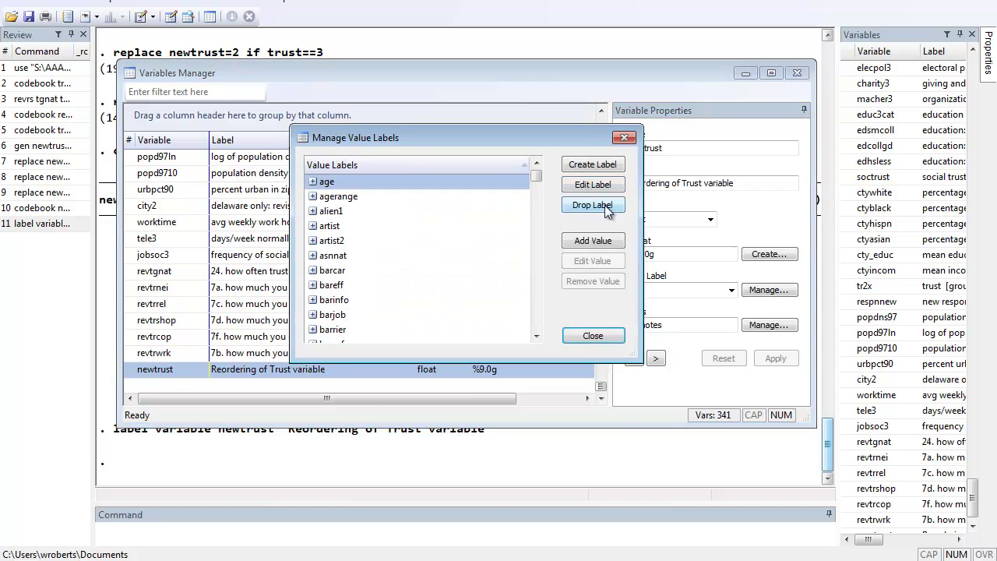
click(592, 165)
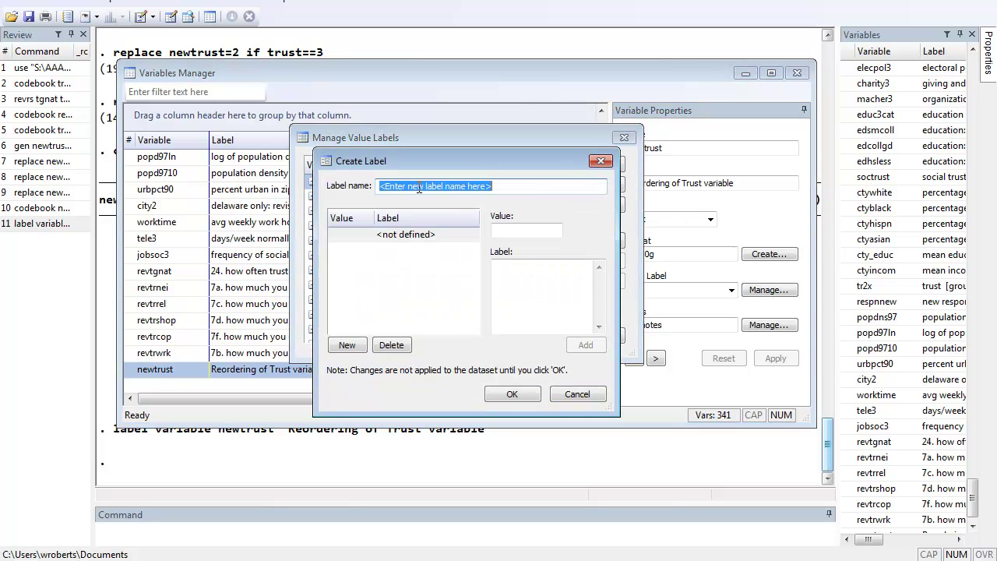
text(newtrust)
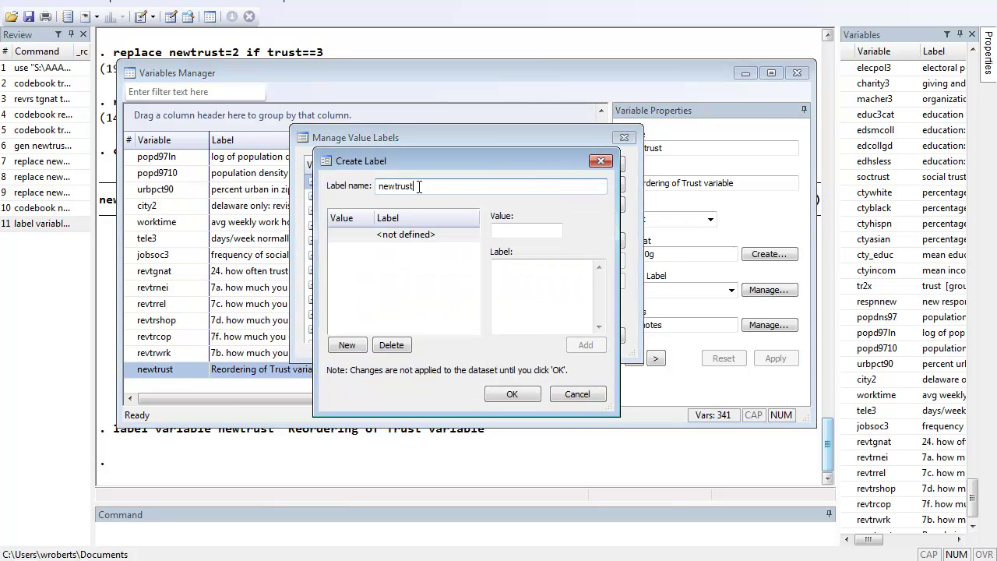
click(522, 227)
text(1)
key(Tab)
text(Can't be too careful)
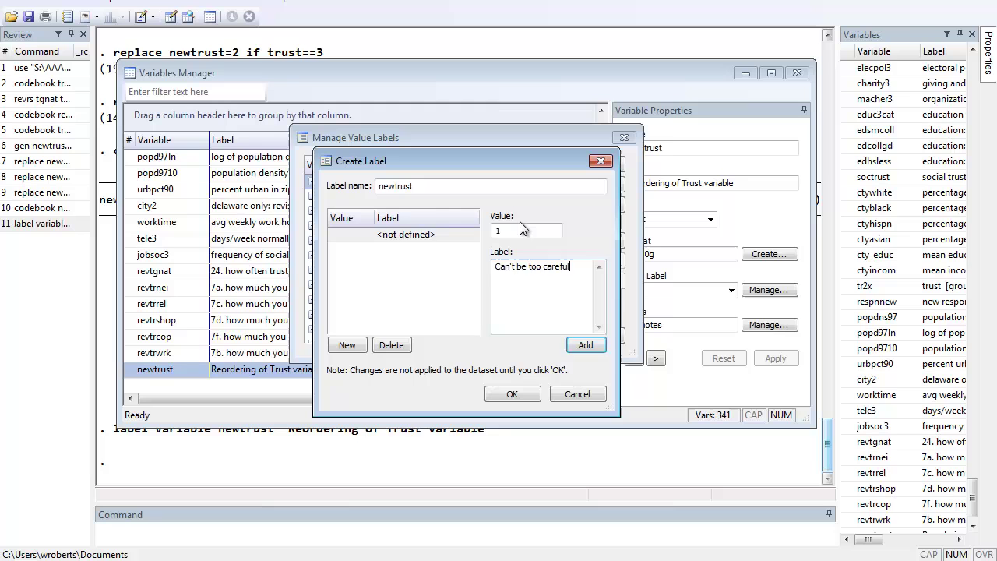
key(Return)
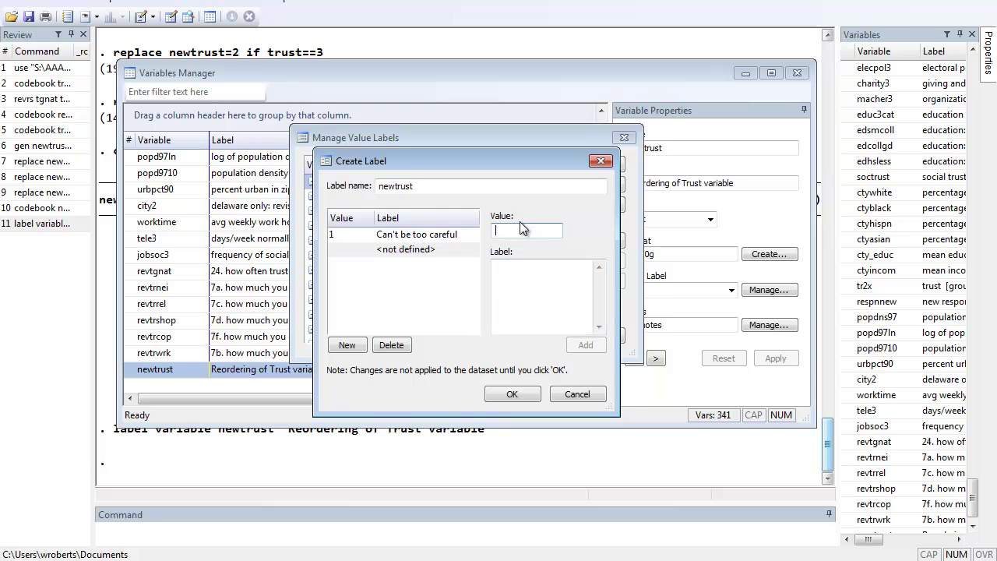
Define value 2 as "Depends" and value 3 as "People can be trusted", and save the newtrust value label
text(2)
key(Tab)
text(Depends)
key(Return)
text(3)
key(Tab)
text(People can be trusted)
click(585, 345)
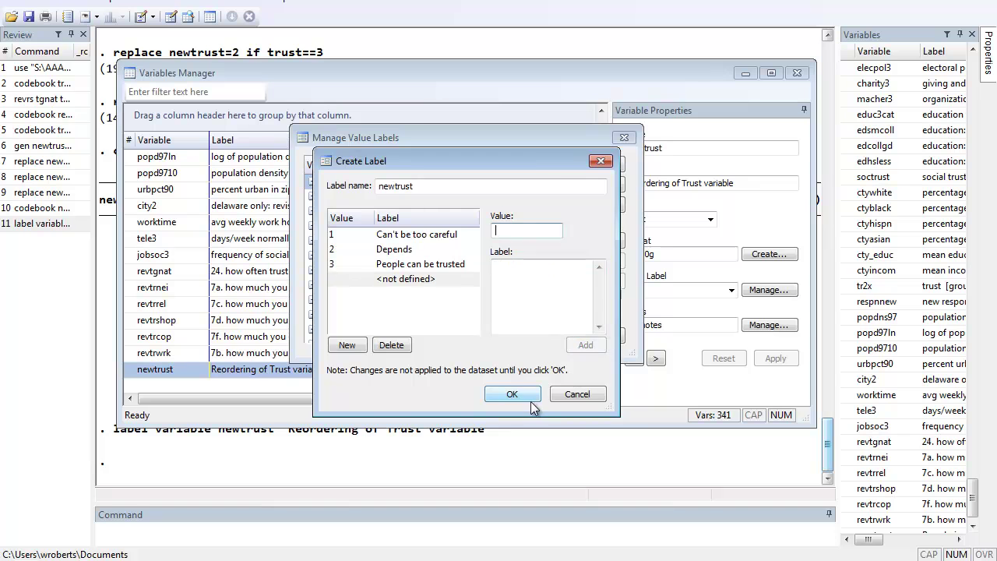
click(513, 393)
click(593, 334)
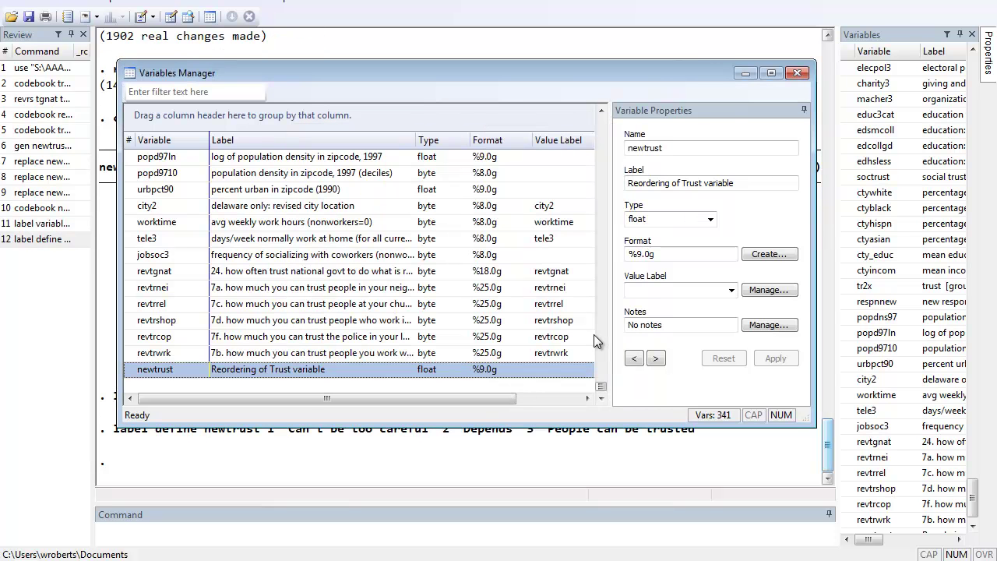
Assign the newtrust value label to the variable newtrust and display its codebook
click(733, 290)
drag(730, 8, 732, 140)
click(639, 112)
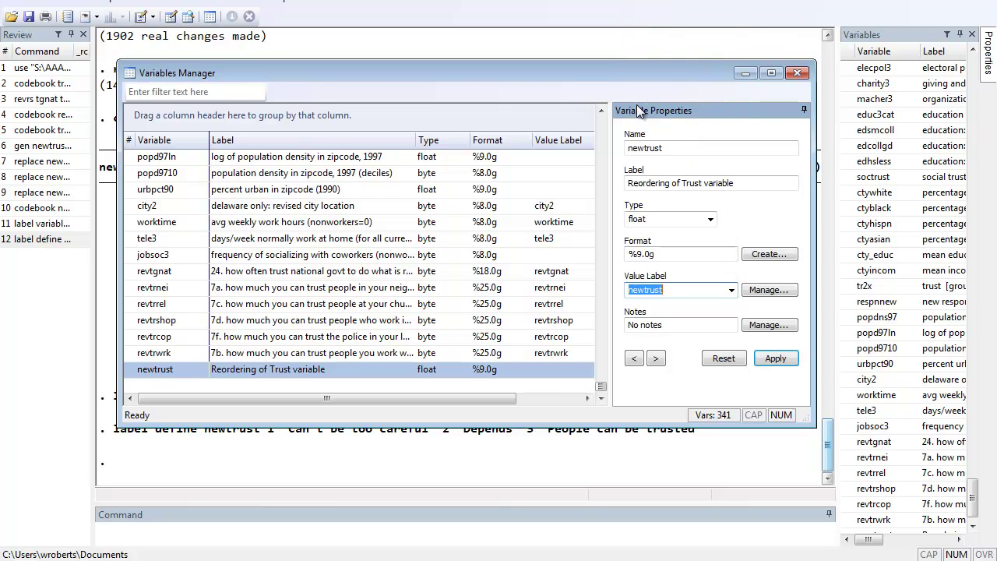
click(776, 360)
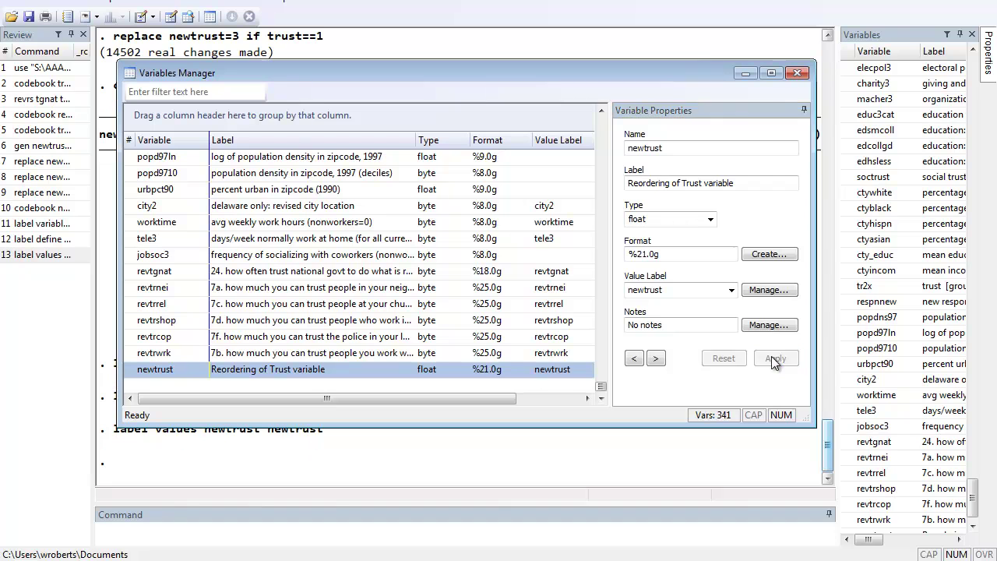
click(797, 73)
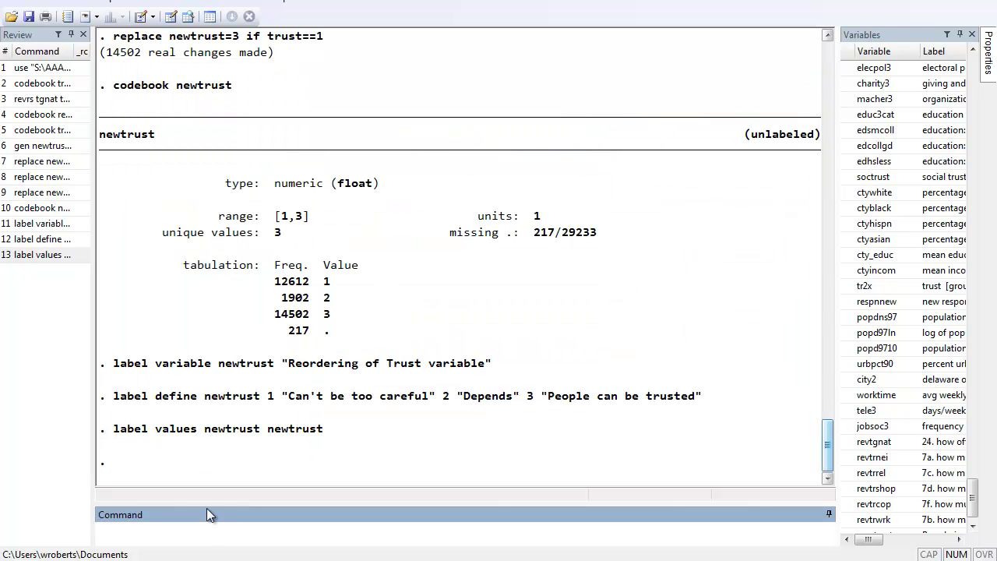
text(codebook newtrust)
key(Return)
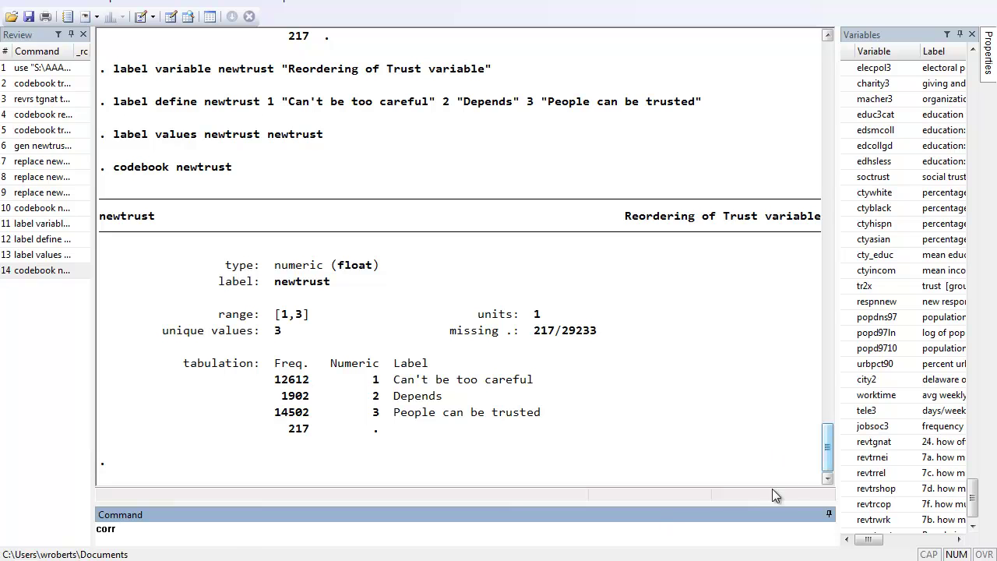
Correlate revtgnat, revtrnei, revtrrel, revtrshop, revtrcop, revtrwrk and newtrust with the corr command
click(849, 442)
click(848, 457)
click(848, 472)
click(848, 488)
click(849, 504)
click(848, 519)
scroll(983, 502, down, 1)
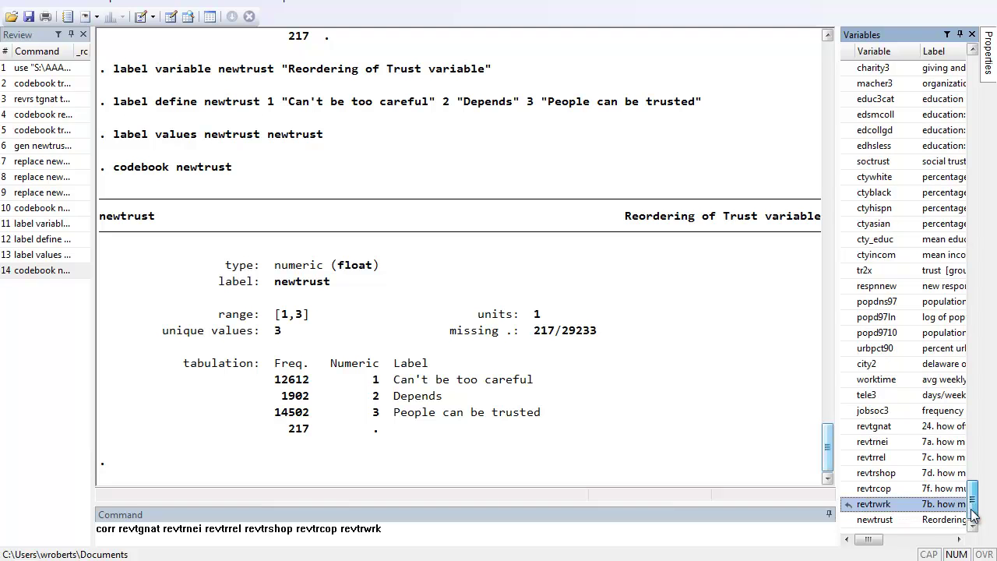
click(849, 519)
click(529, 528)
key(Return)
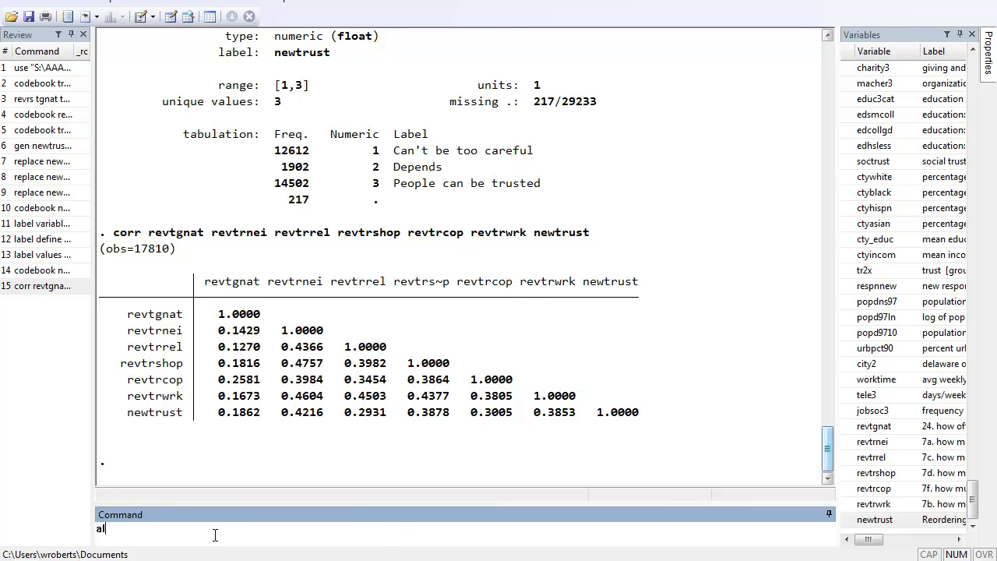
Run alpha with the item option on the seven trust variables used in the correlation
click(42, 286)
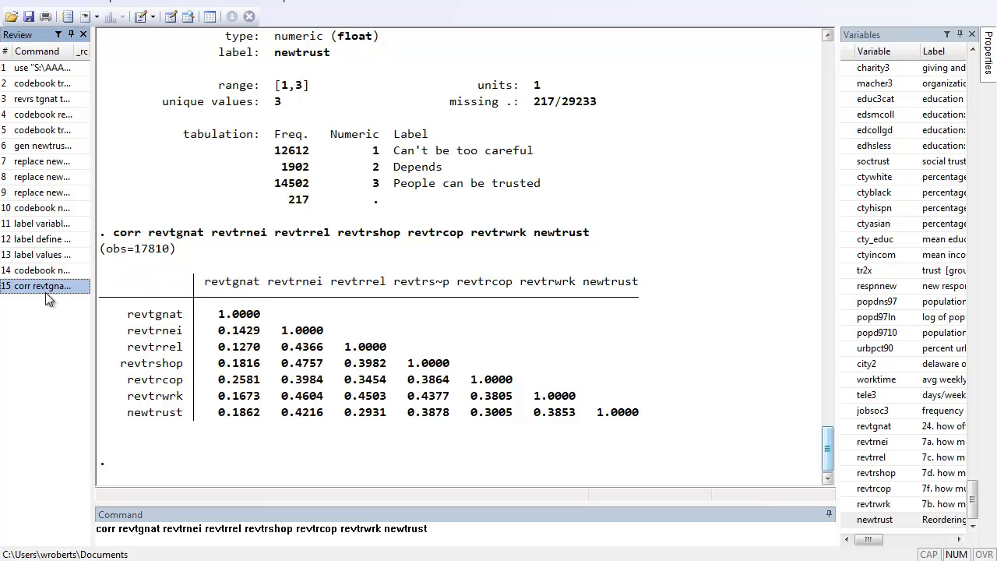
drag(116, 530, 74, 524)
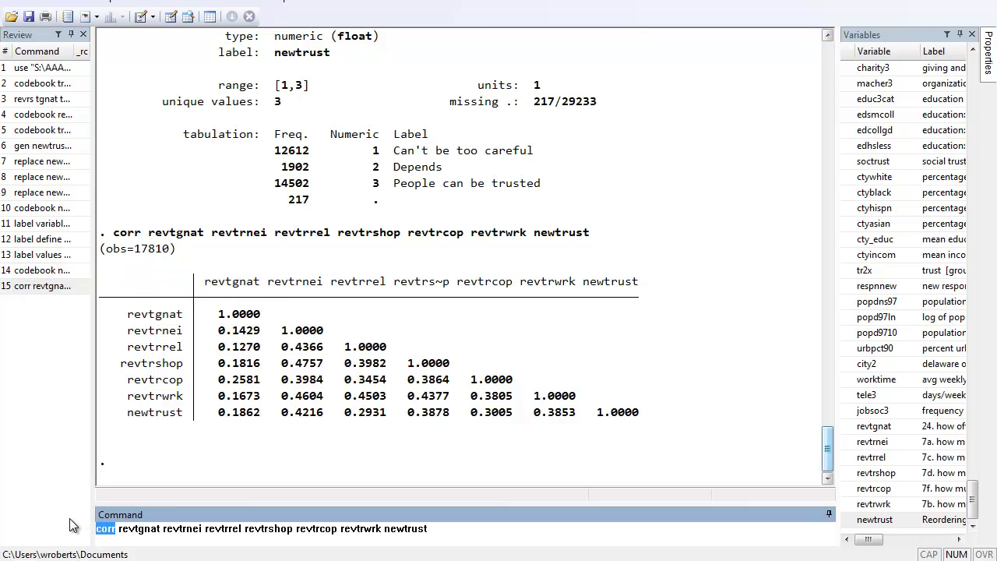
text(alpha)
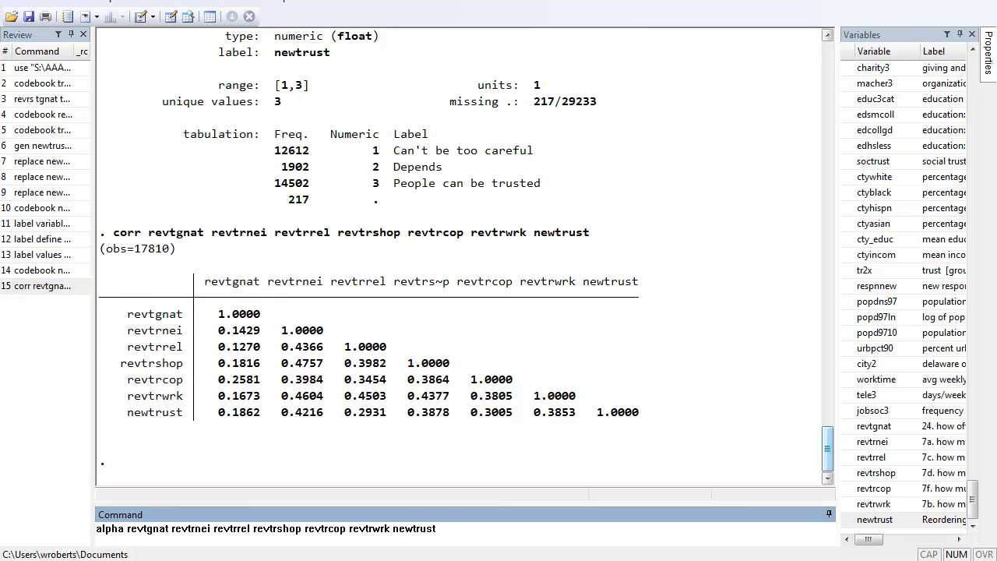
text(, item)
key(Return)
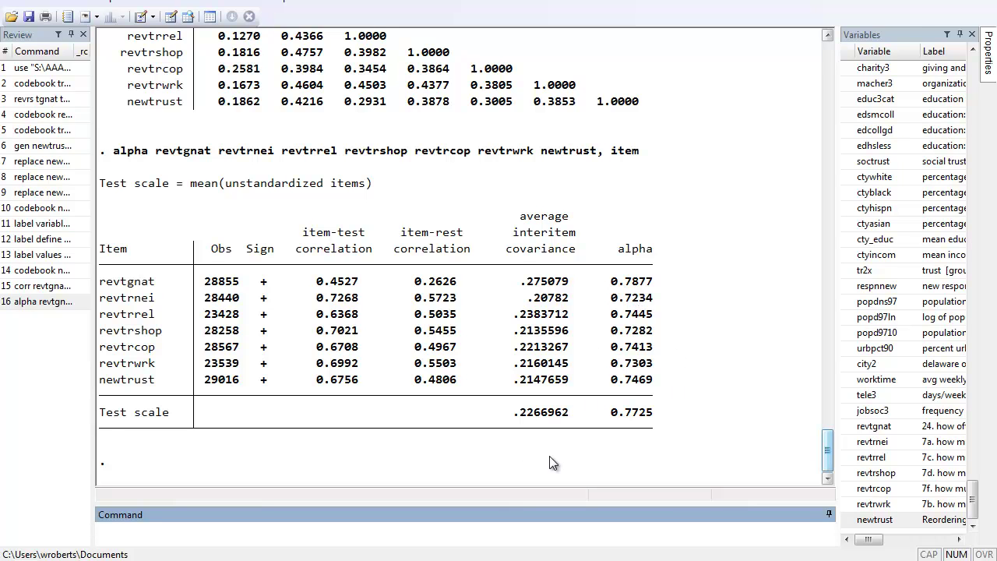
Rerun the alpha item analysis with revtgnat removed from the variable list
click(551, 249)
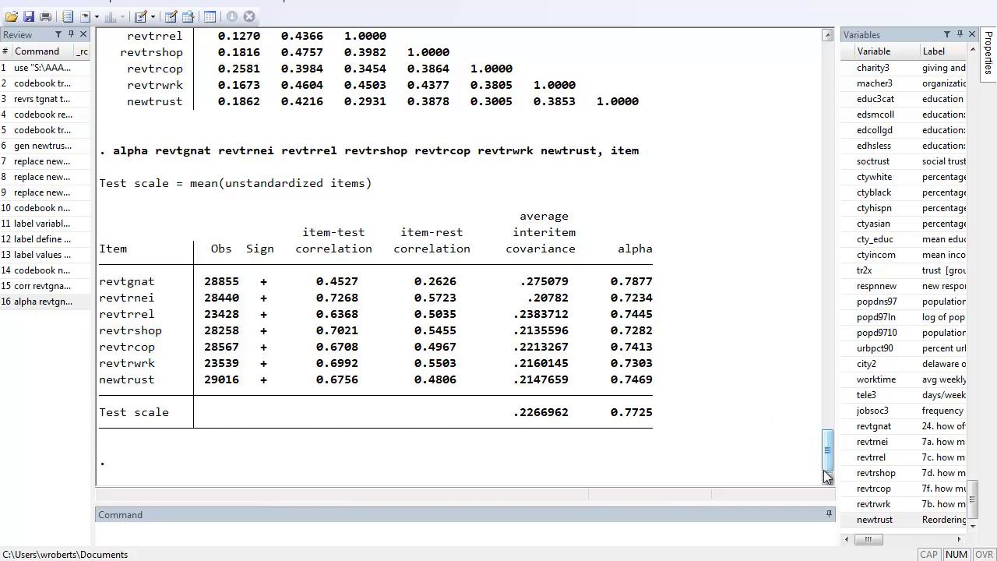
scroll(829, 467, up, 1)
scroll(829, 467, down, 1)
click(337, 528)
click(70, 304)
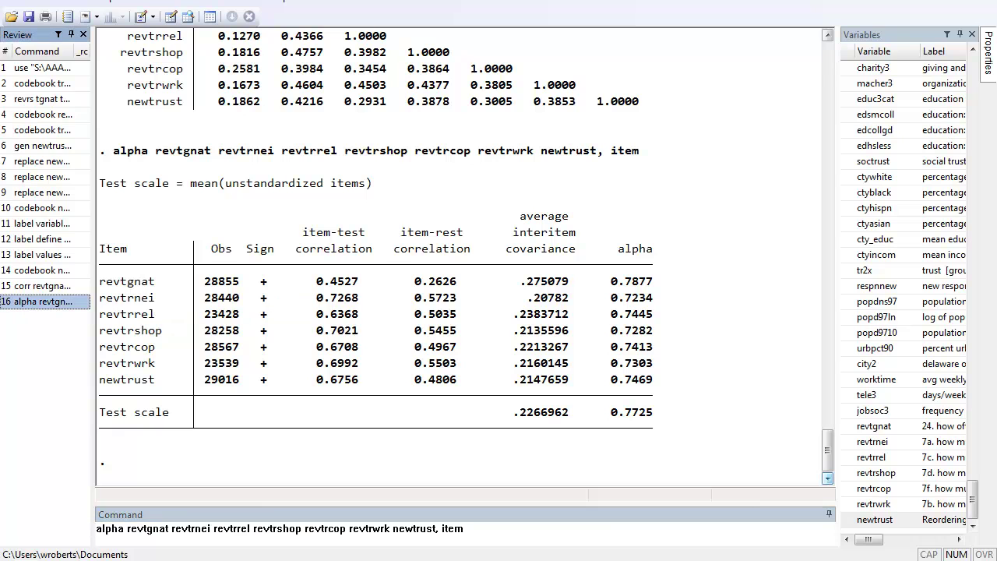
drag(127, 529, 173, 535)
key(BackSpace)
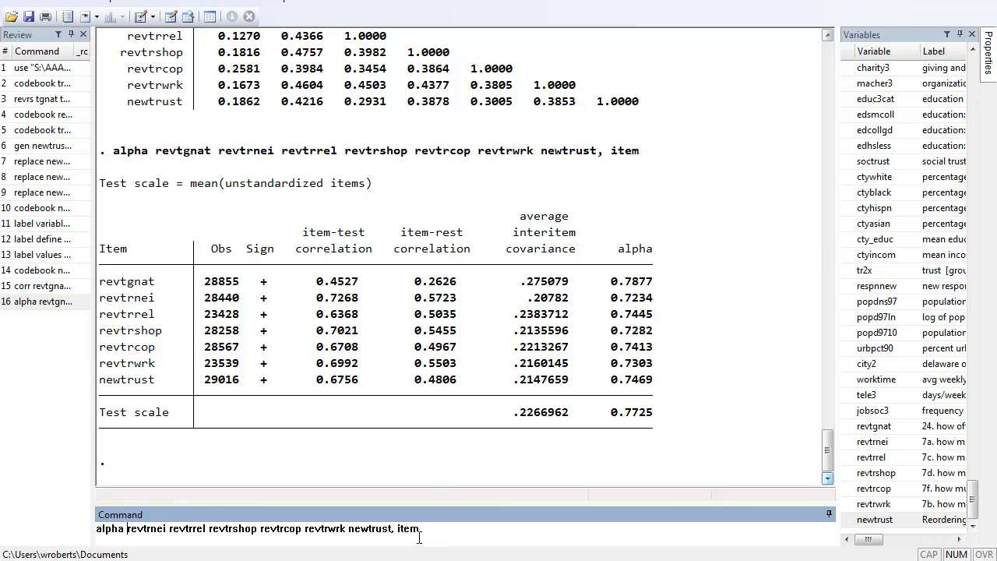
key(Return)
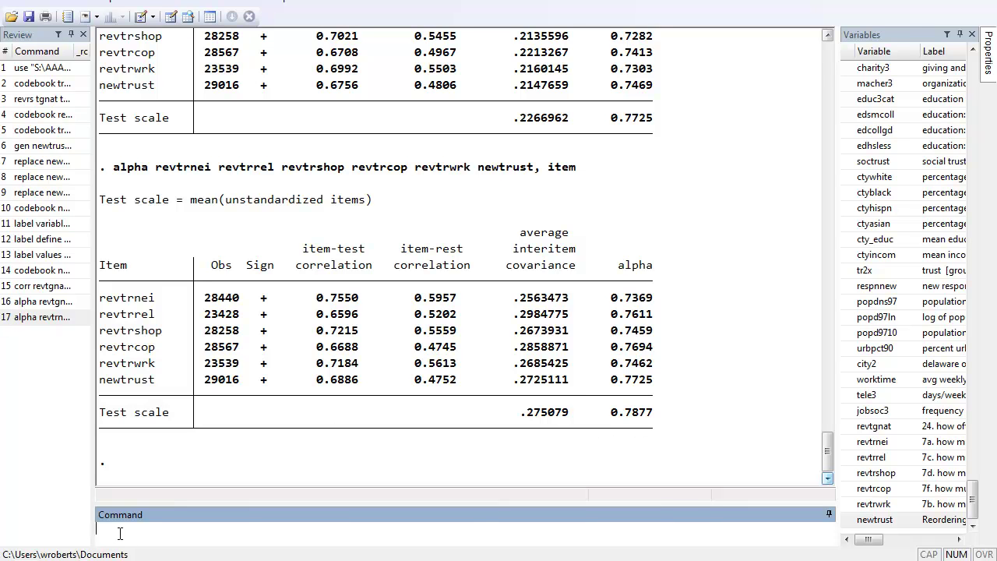
Create z-scores of revtrnei, revtrrel, revtrshop, revtrcop, revtrwrk and newtrust with the zscore command
text(a)
text(score)
mouse_move(852, 438)
click(849, 442)
click(848, 458)
click(849, 473)
click(849, 489)
click(849, 503)
click(849, 519)
click(466, 530)
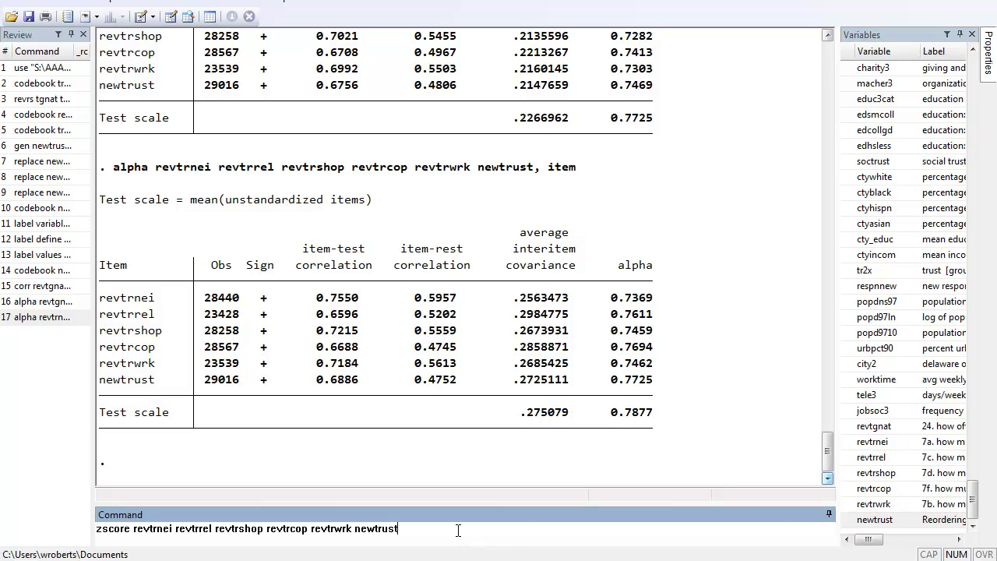
key(Return)
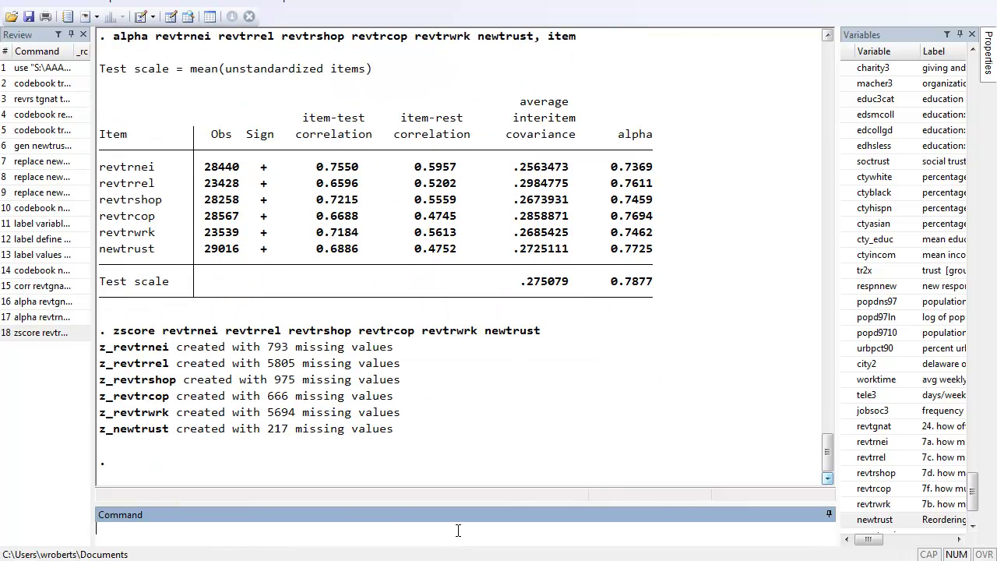
drag(973, 486, 973, 502)
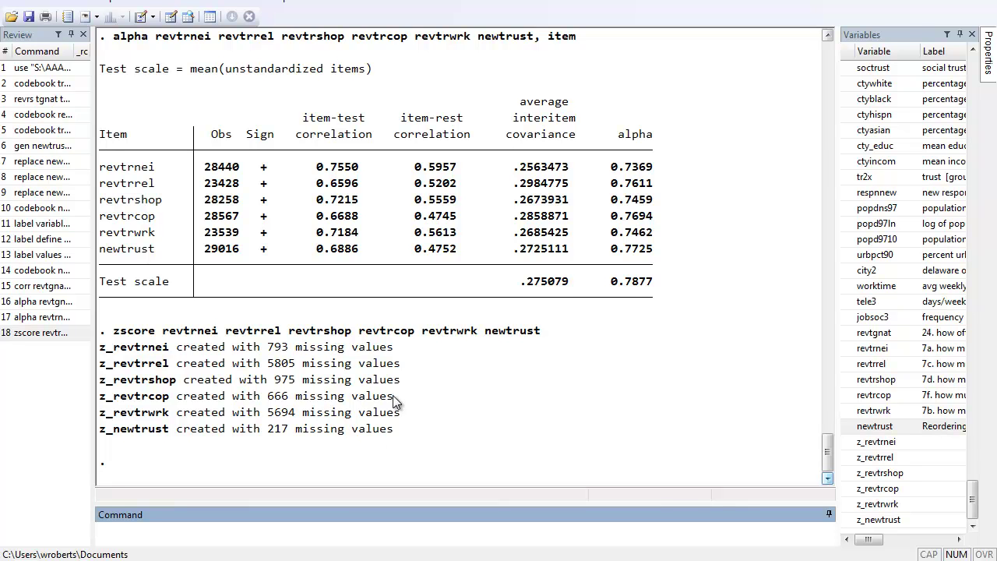
Set up an extended generate (egen) for a variable named trustmiss using the Row number of missing function
click(81, 2)
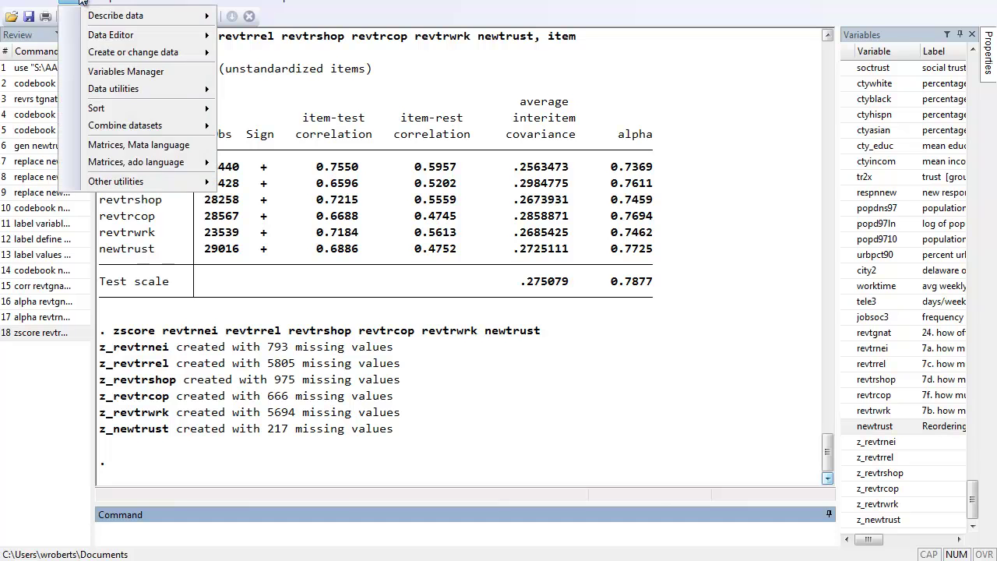
mouse_move(148, 56)
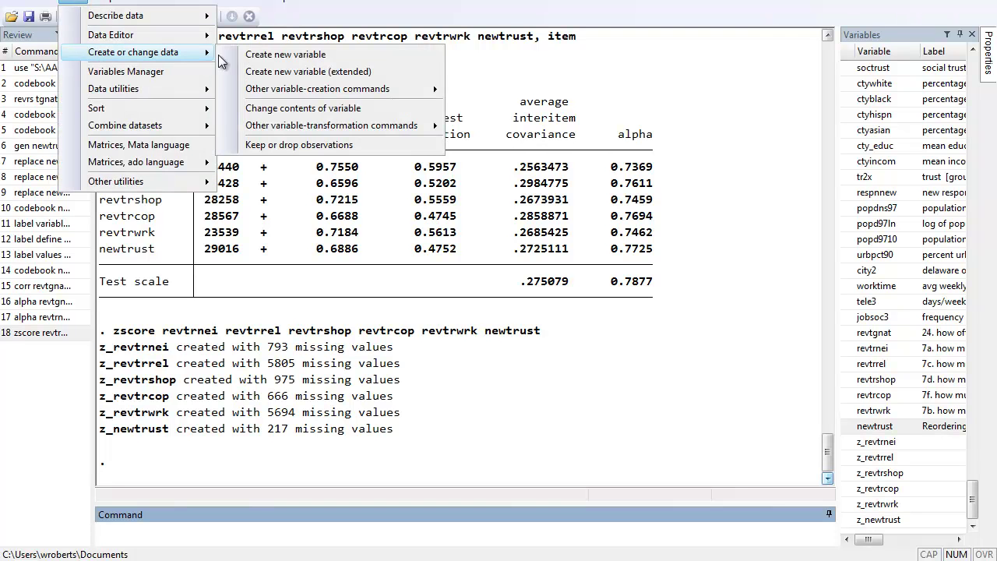
click(281, 74)
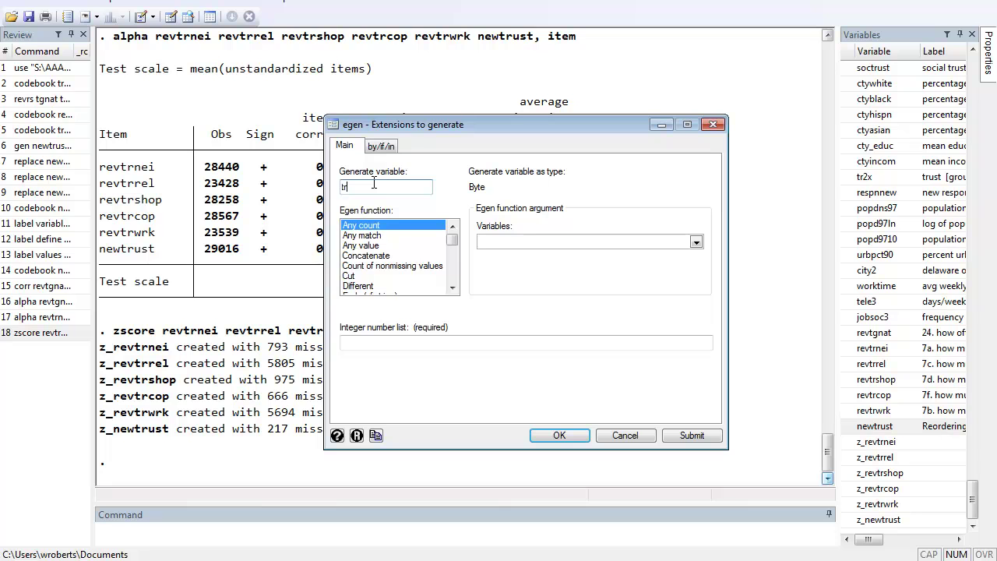
text(ustmiss)
drag(455, 246, 456, 274)
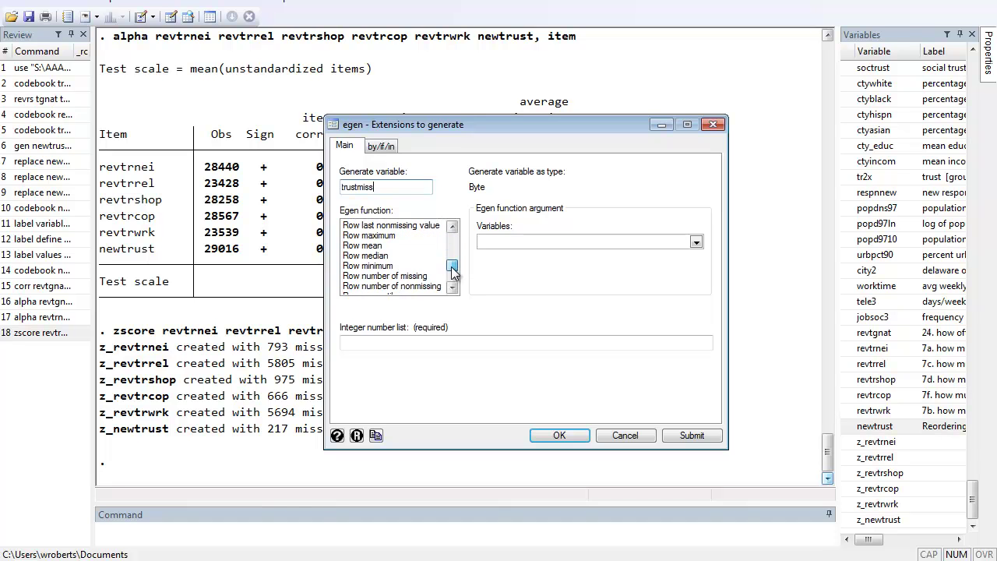
click(387, 276)
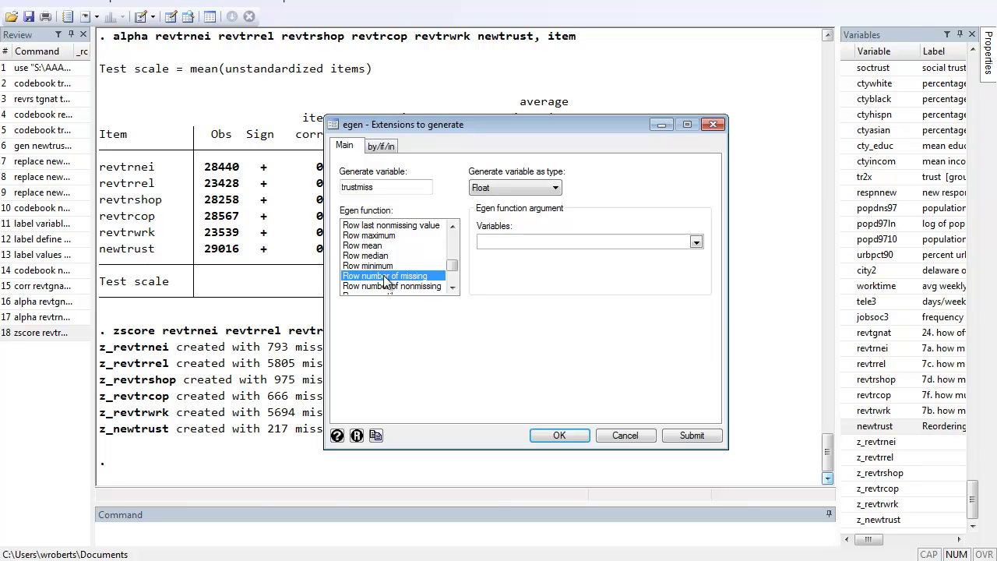
Generate trustmiss from z_revtrnei, z_revtrrel, z_revtrshop, z_revtrcop, z_revtrwrk and z_newtrust, and tabulate it
click(695, 244)
drag(695, 270, 699, 339)
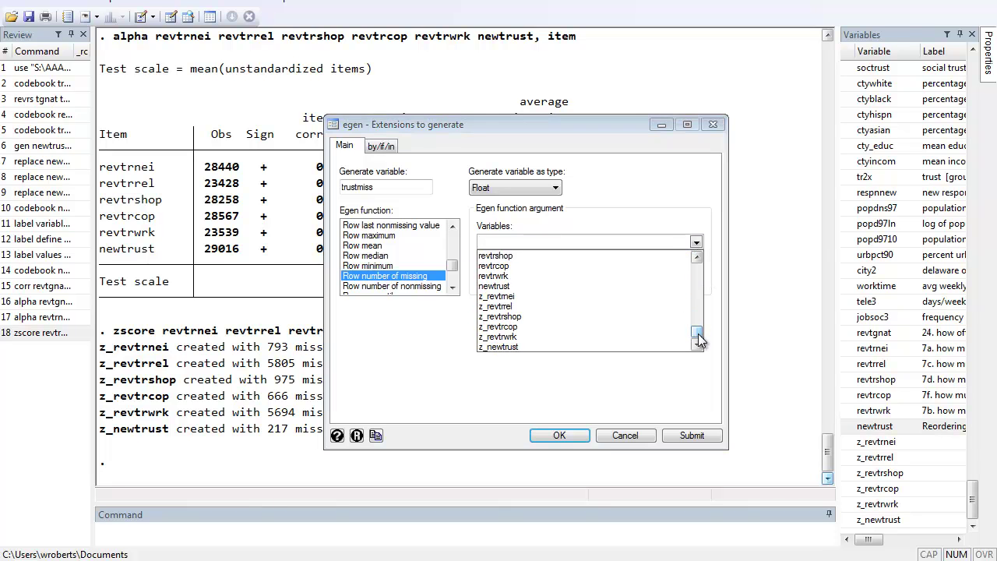
click(496, 296)
click(495, 306)
click(497, 316)
click(497, 327)
click(497, 336)
click(497, 347)
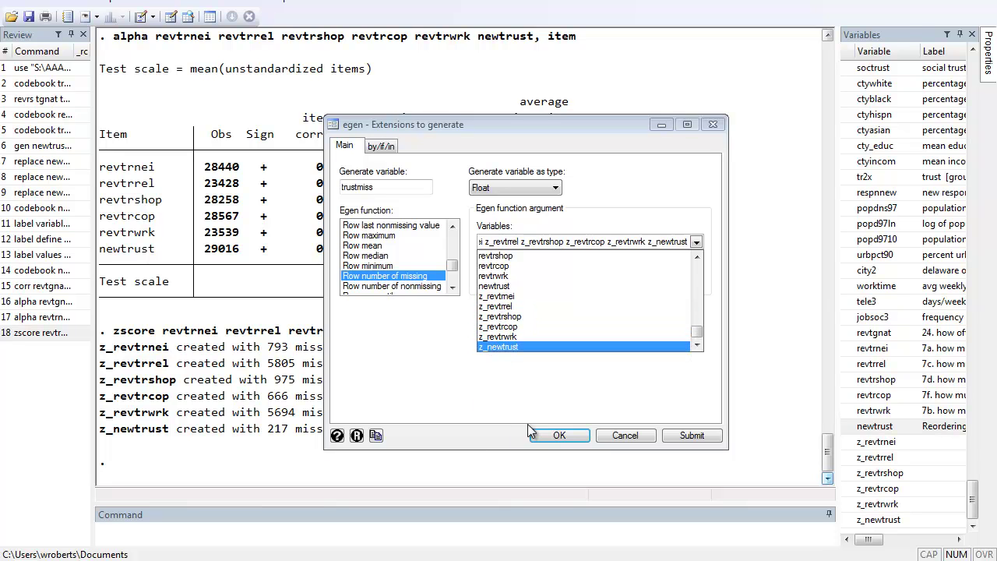
click(560, 437)
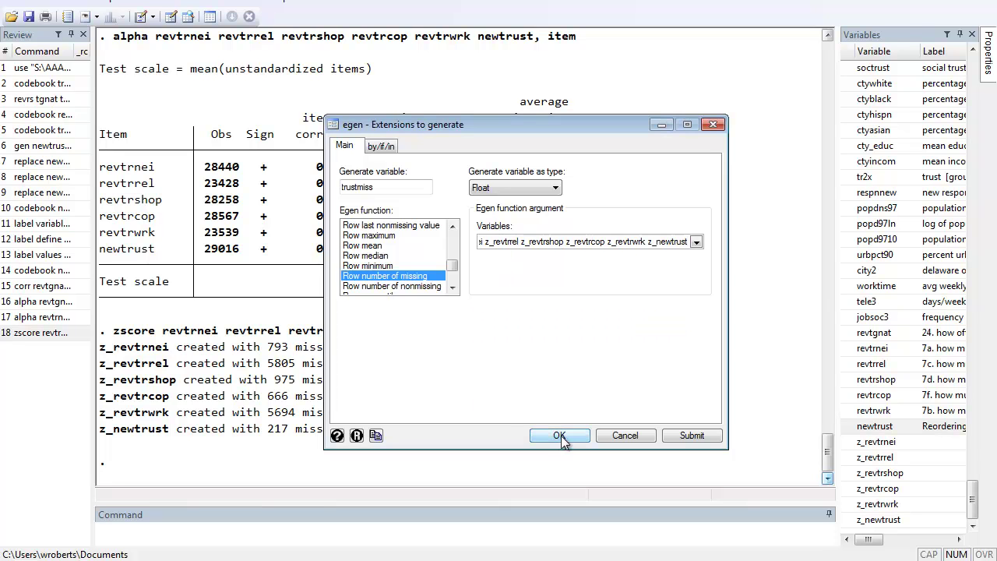
click(560, 438)
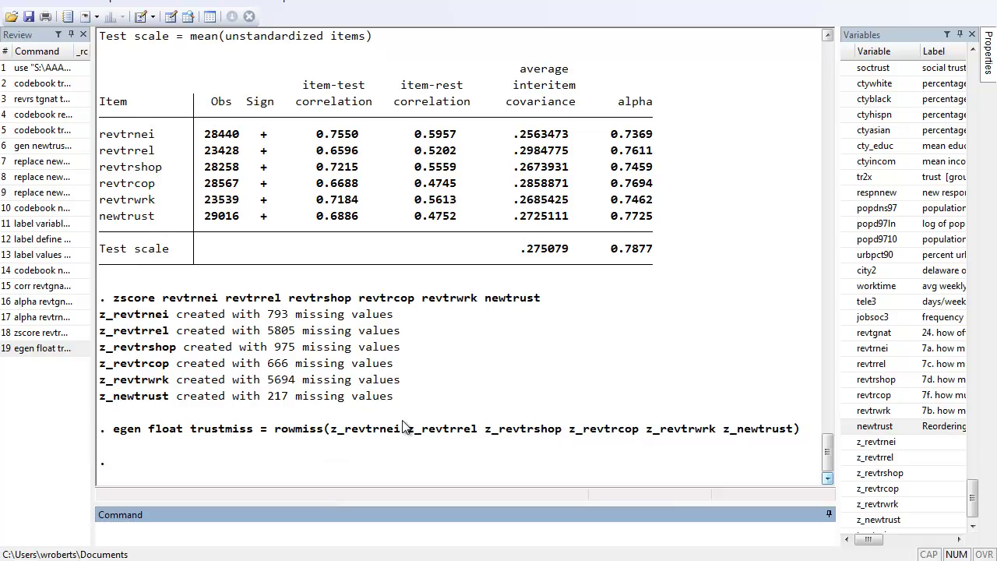
text(tab trustmiss)
key(Return)
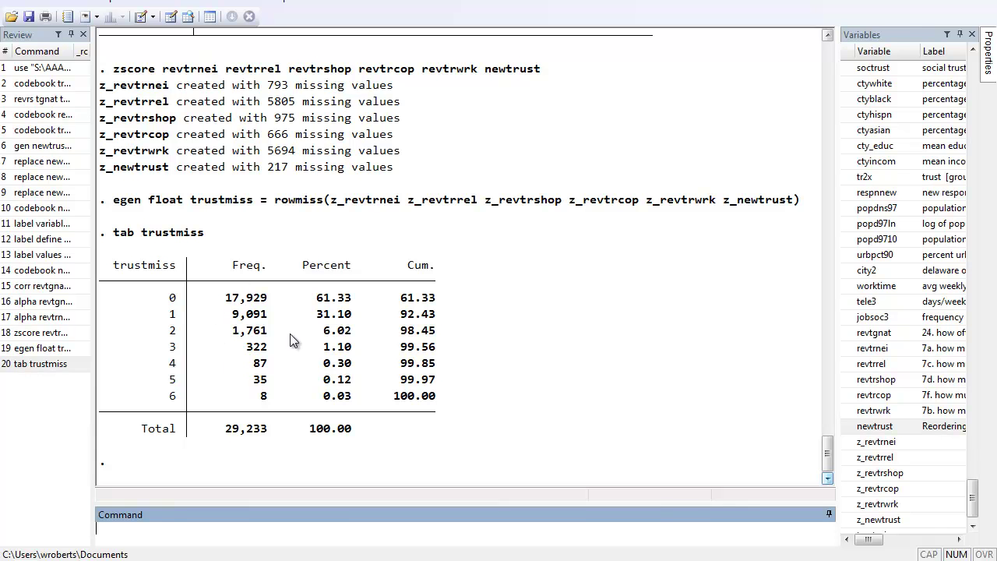
Set up an extended generate (egen) for a variable named trustcomp using the Row mean function on the same z-scored trust items
click(78, 2)
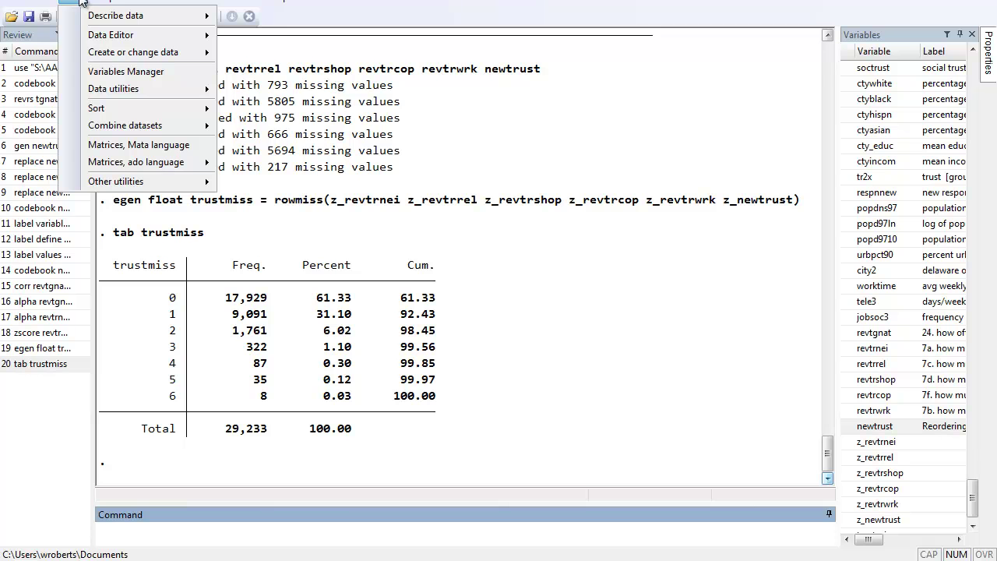
mouse_move(156, 53)
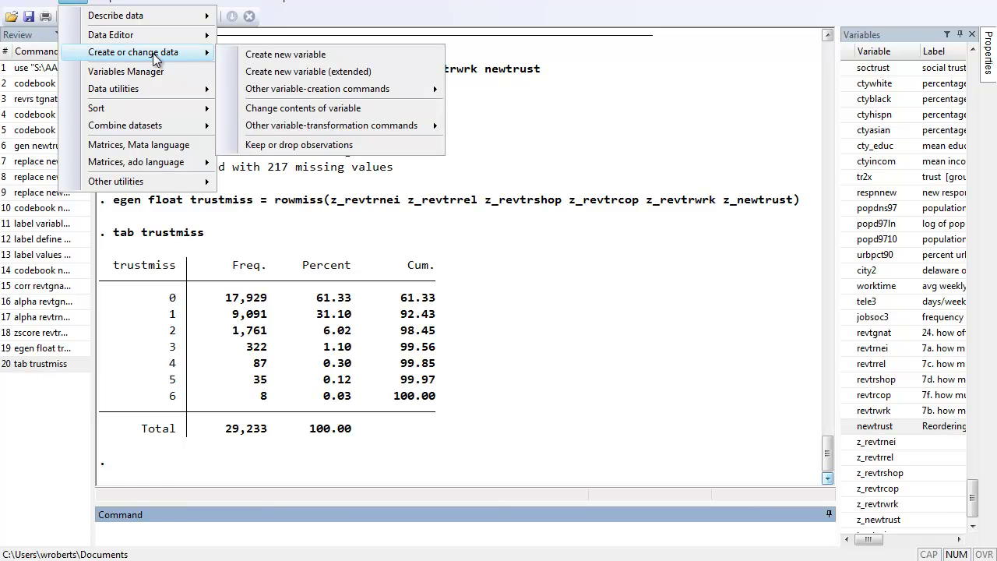
click(274, 71)
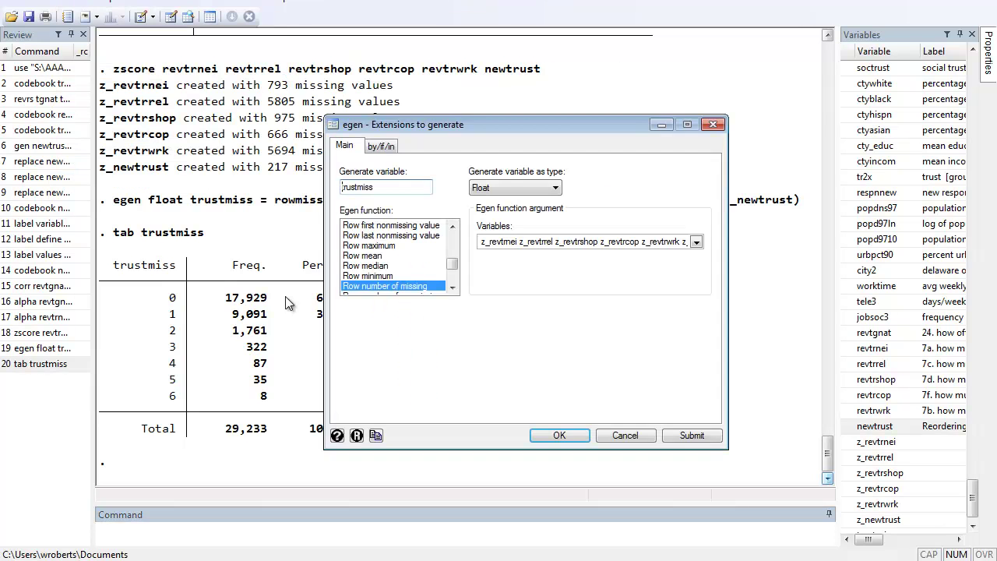
double_click(369, 187)
text(trustcomp)
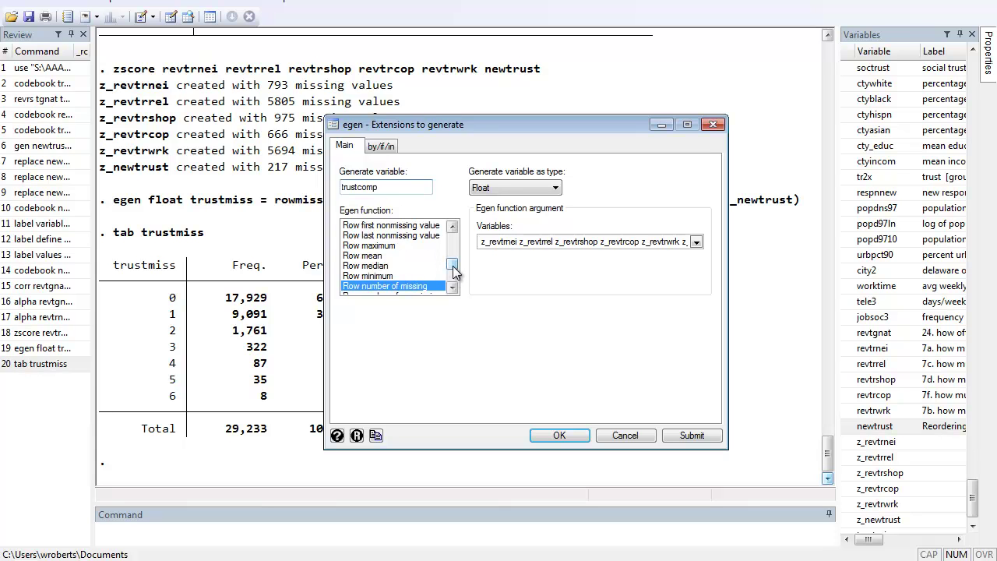
click(364, 255)
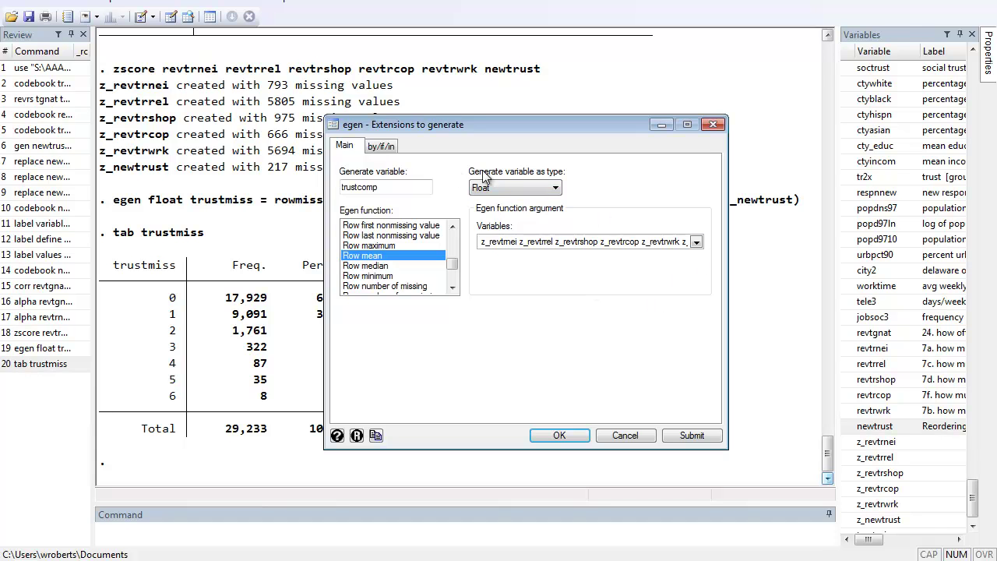
Generate trustcomp only for observations meeting the condition trustmiss<3, and summarize it with the sum command
click(387, 149)
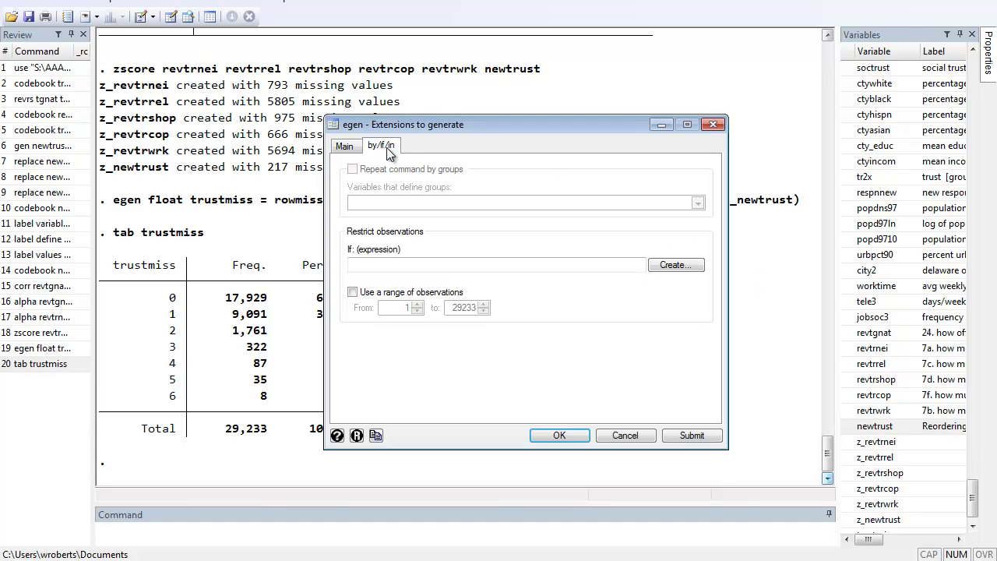
click(395, 264)
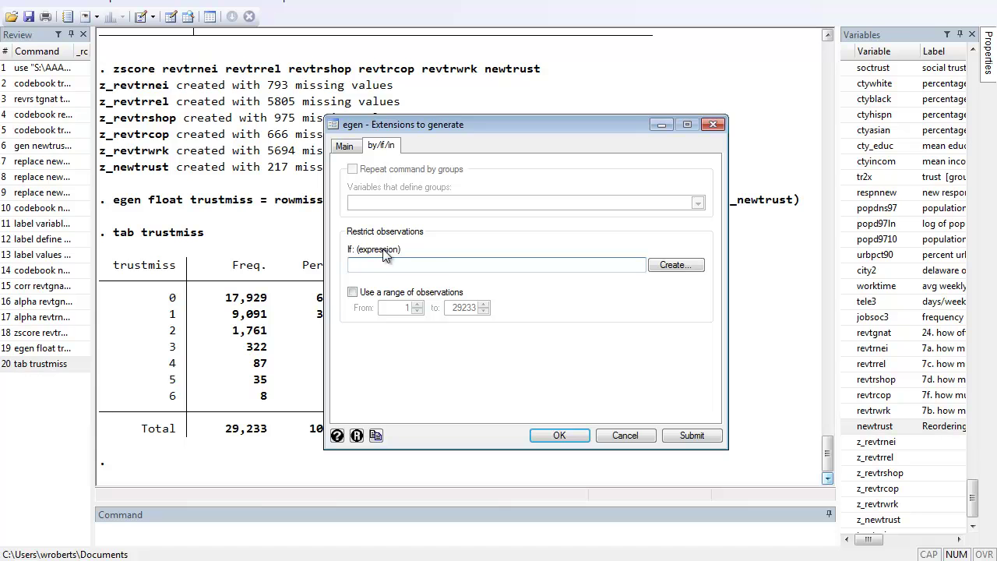
text(trustmiss<3)
click(559, 436)
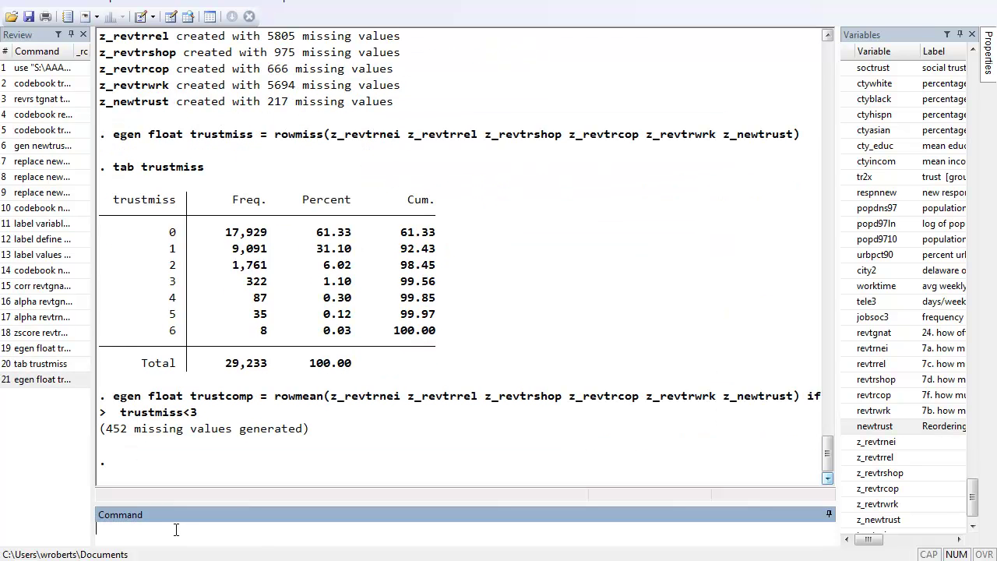
text(sum trustcomp)
key(Return)
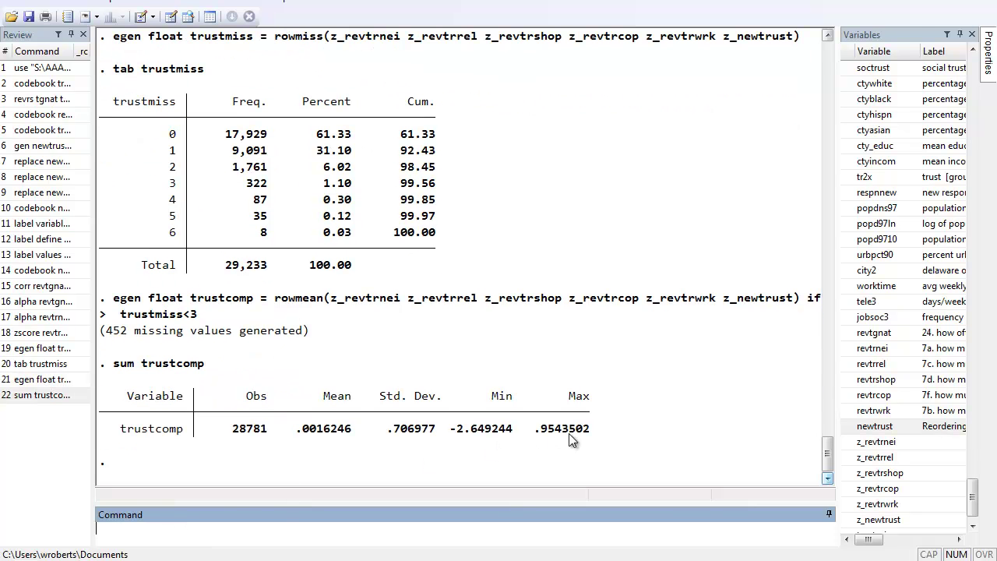